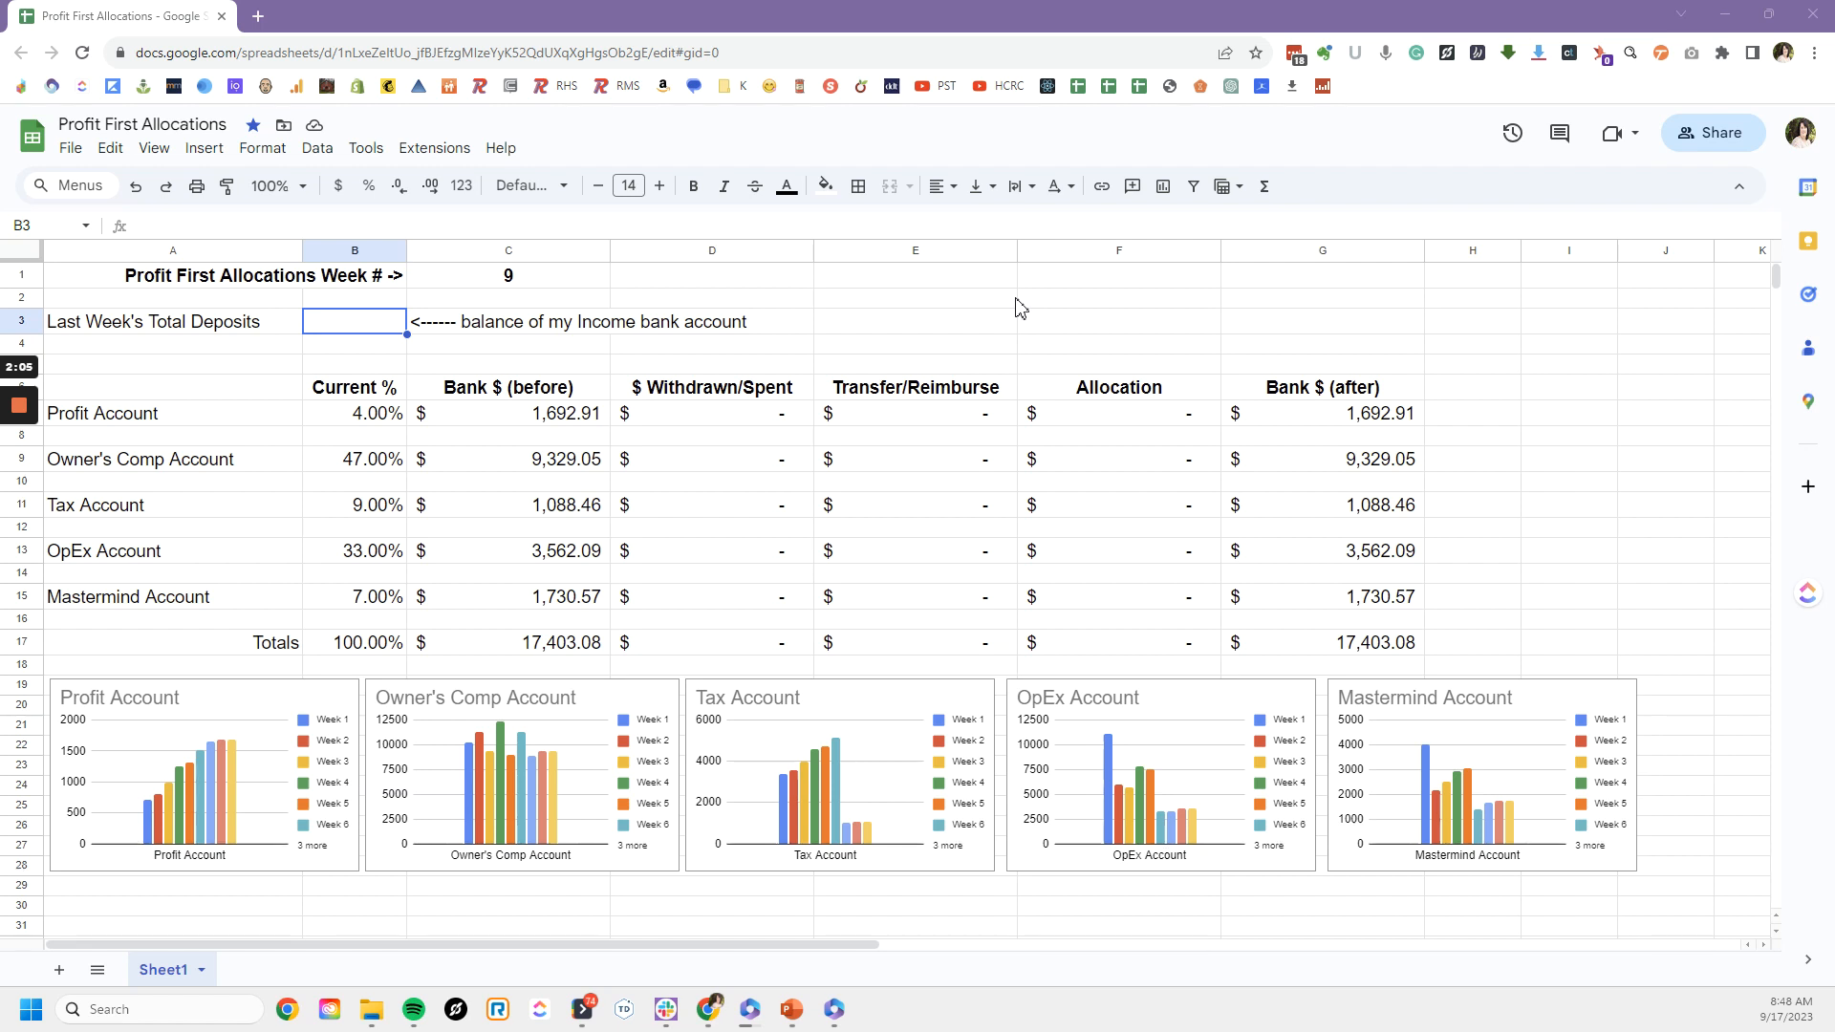
pyautogui.click(471, 280)
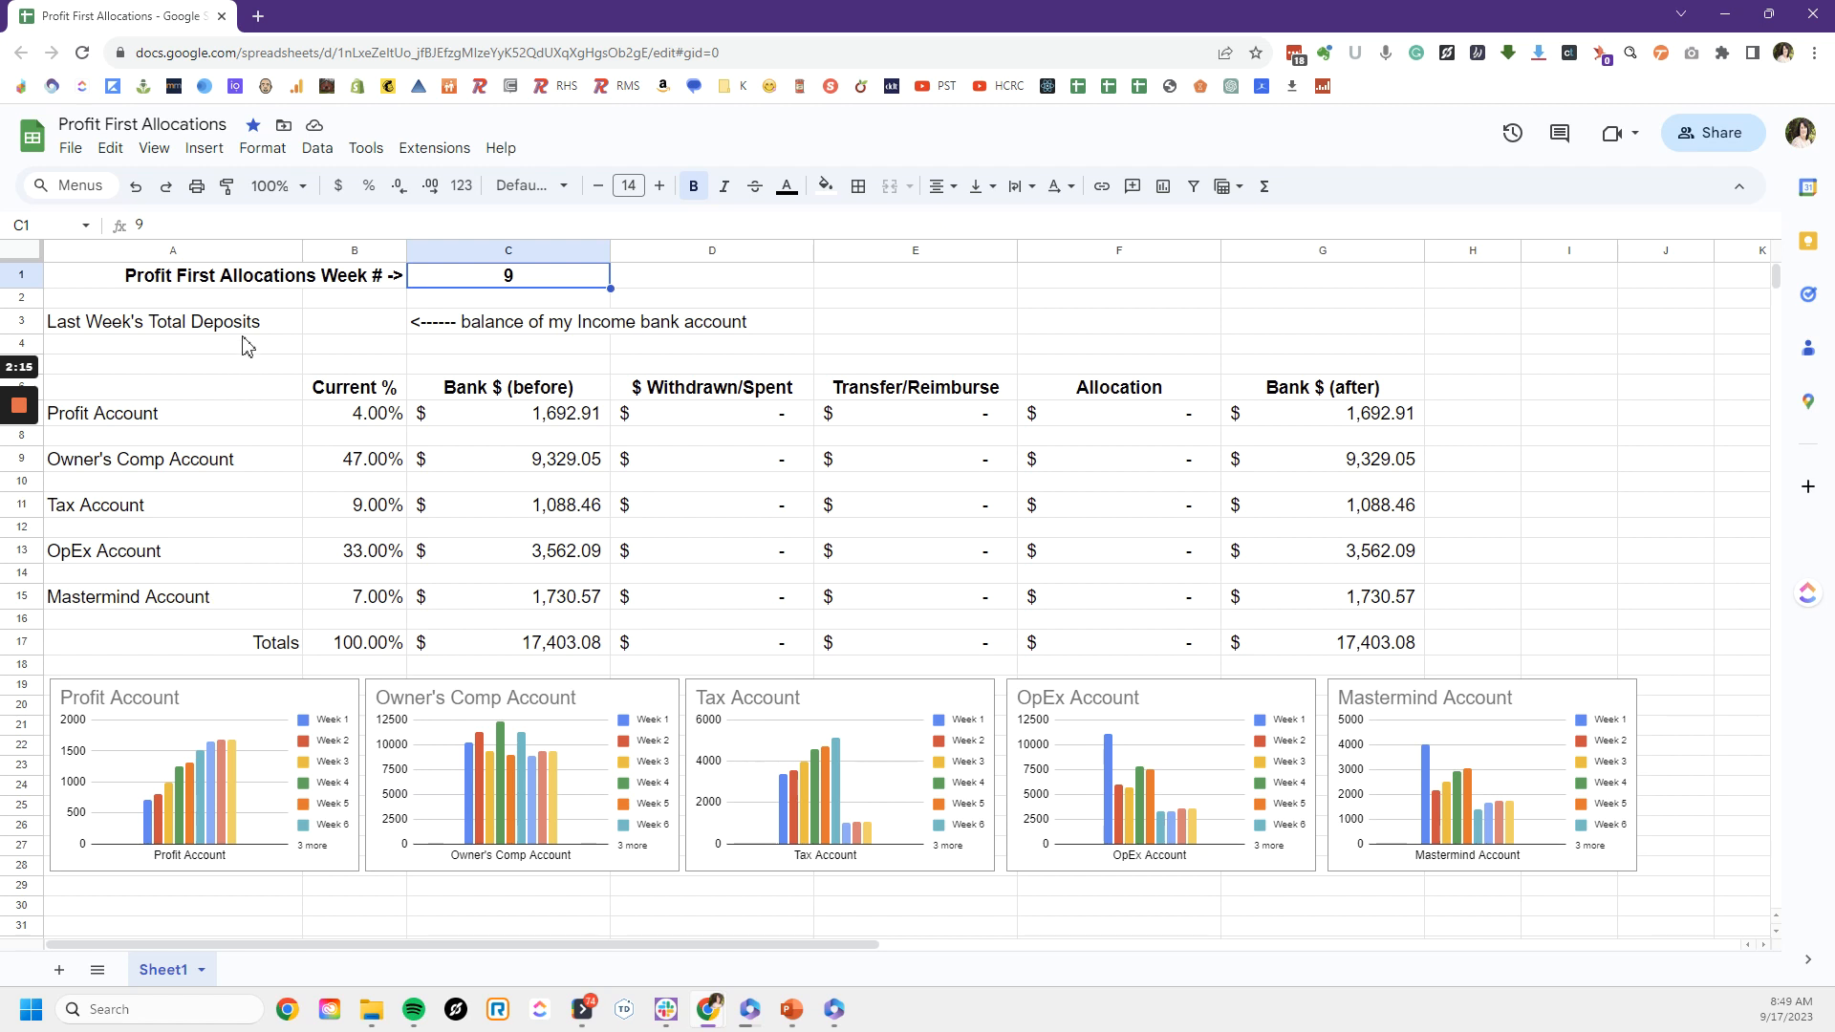
pyautogui.click(334, 335)
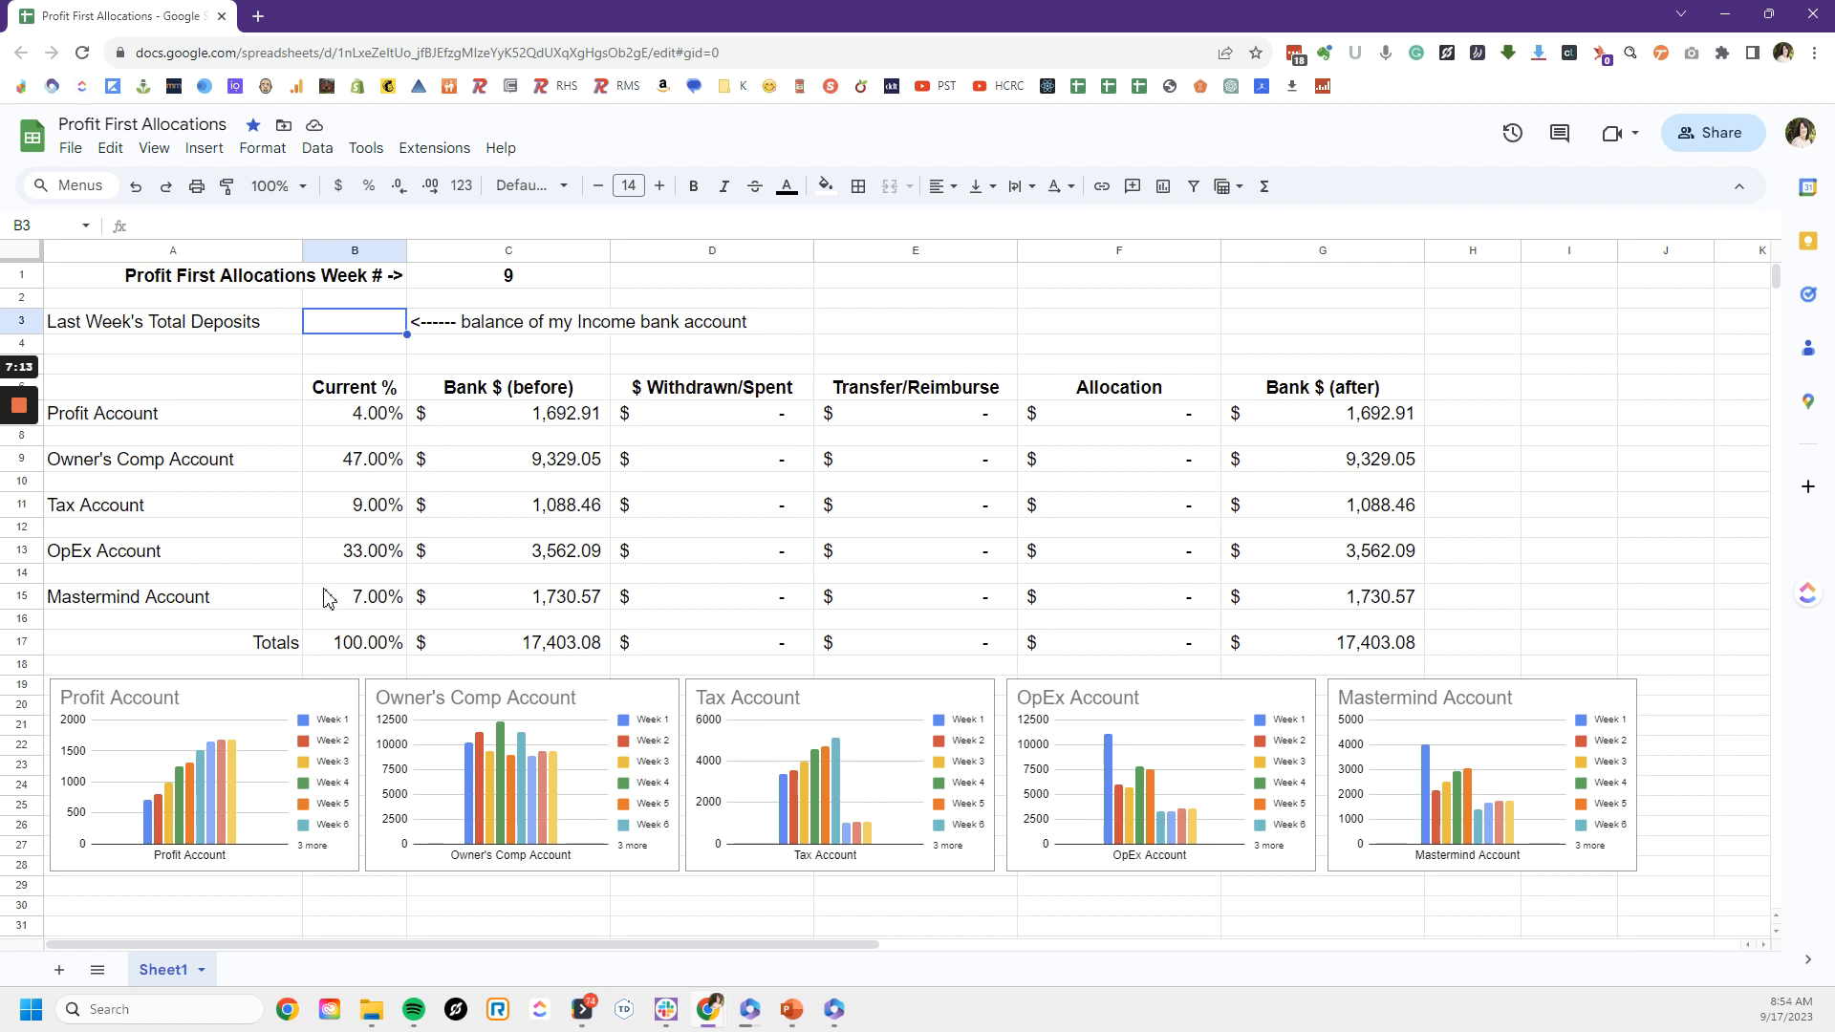
pyautogui.click(325, 595)
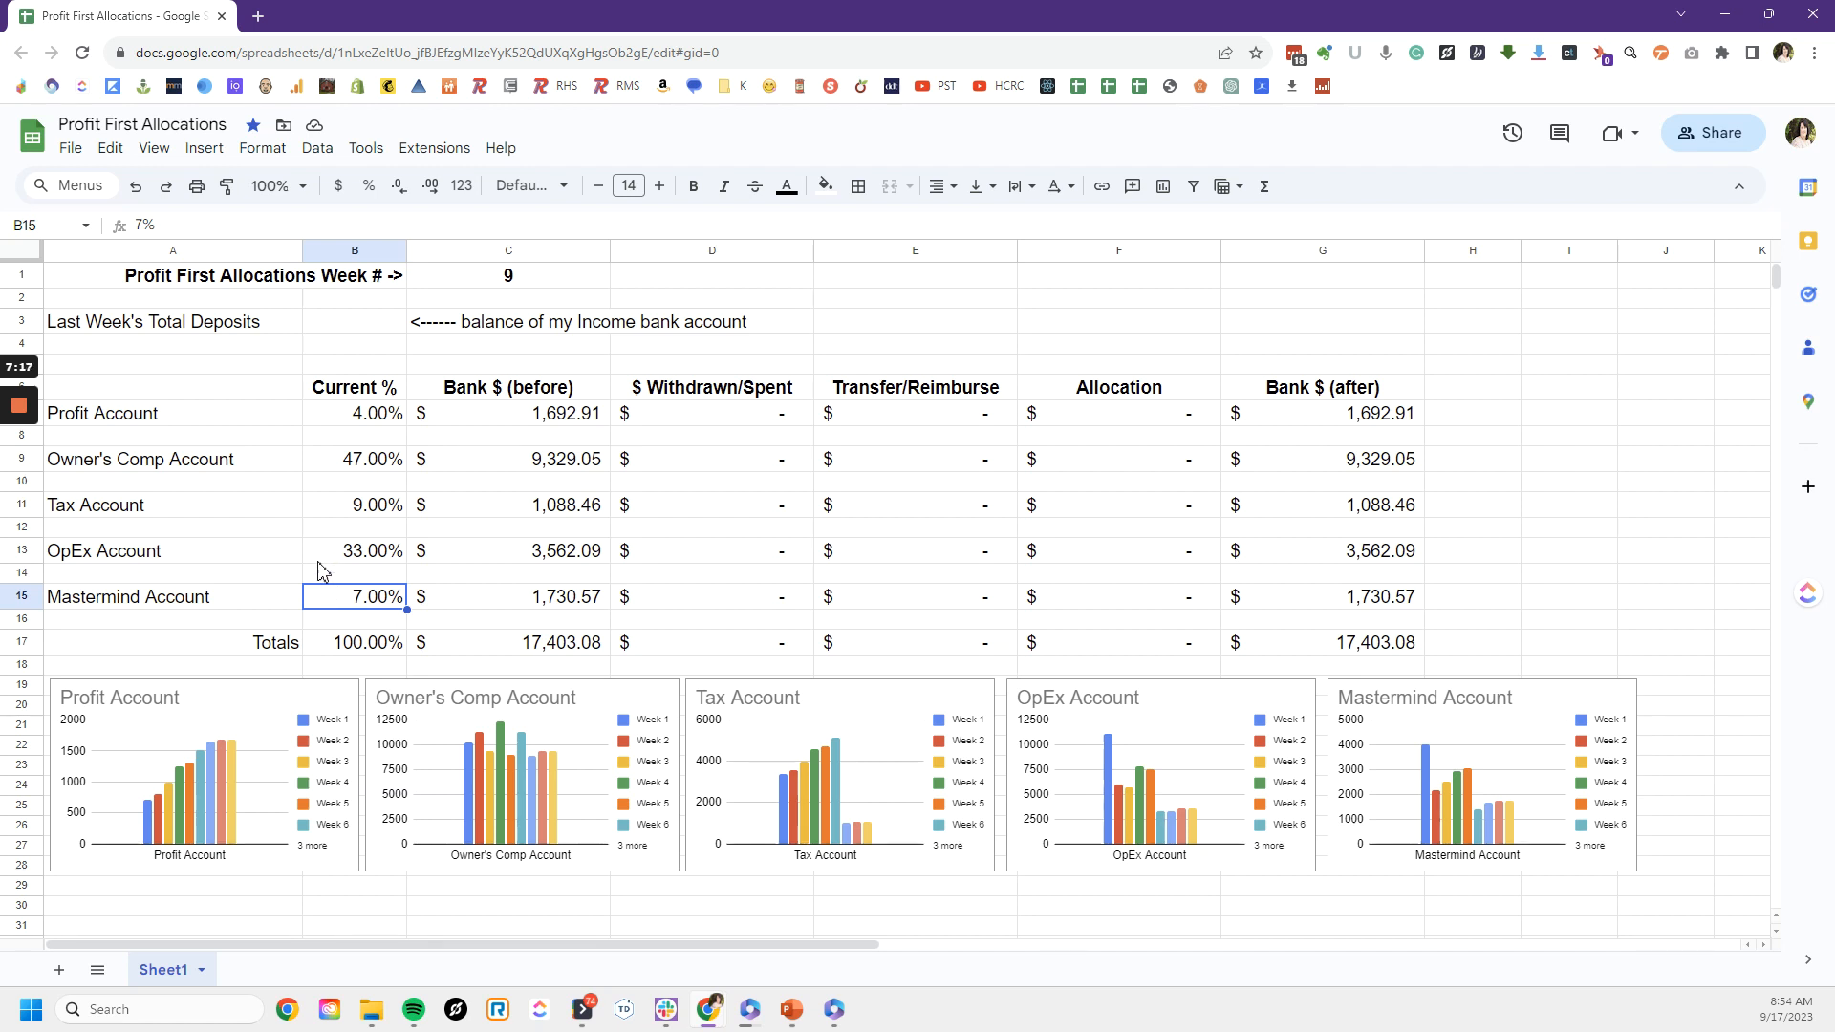
# Step: Enter 6,325 as last week's total deposits in cell B3 and check the Allocation column
pyautogui.click(344, 324)
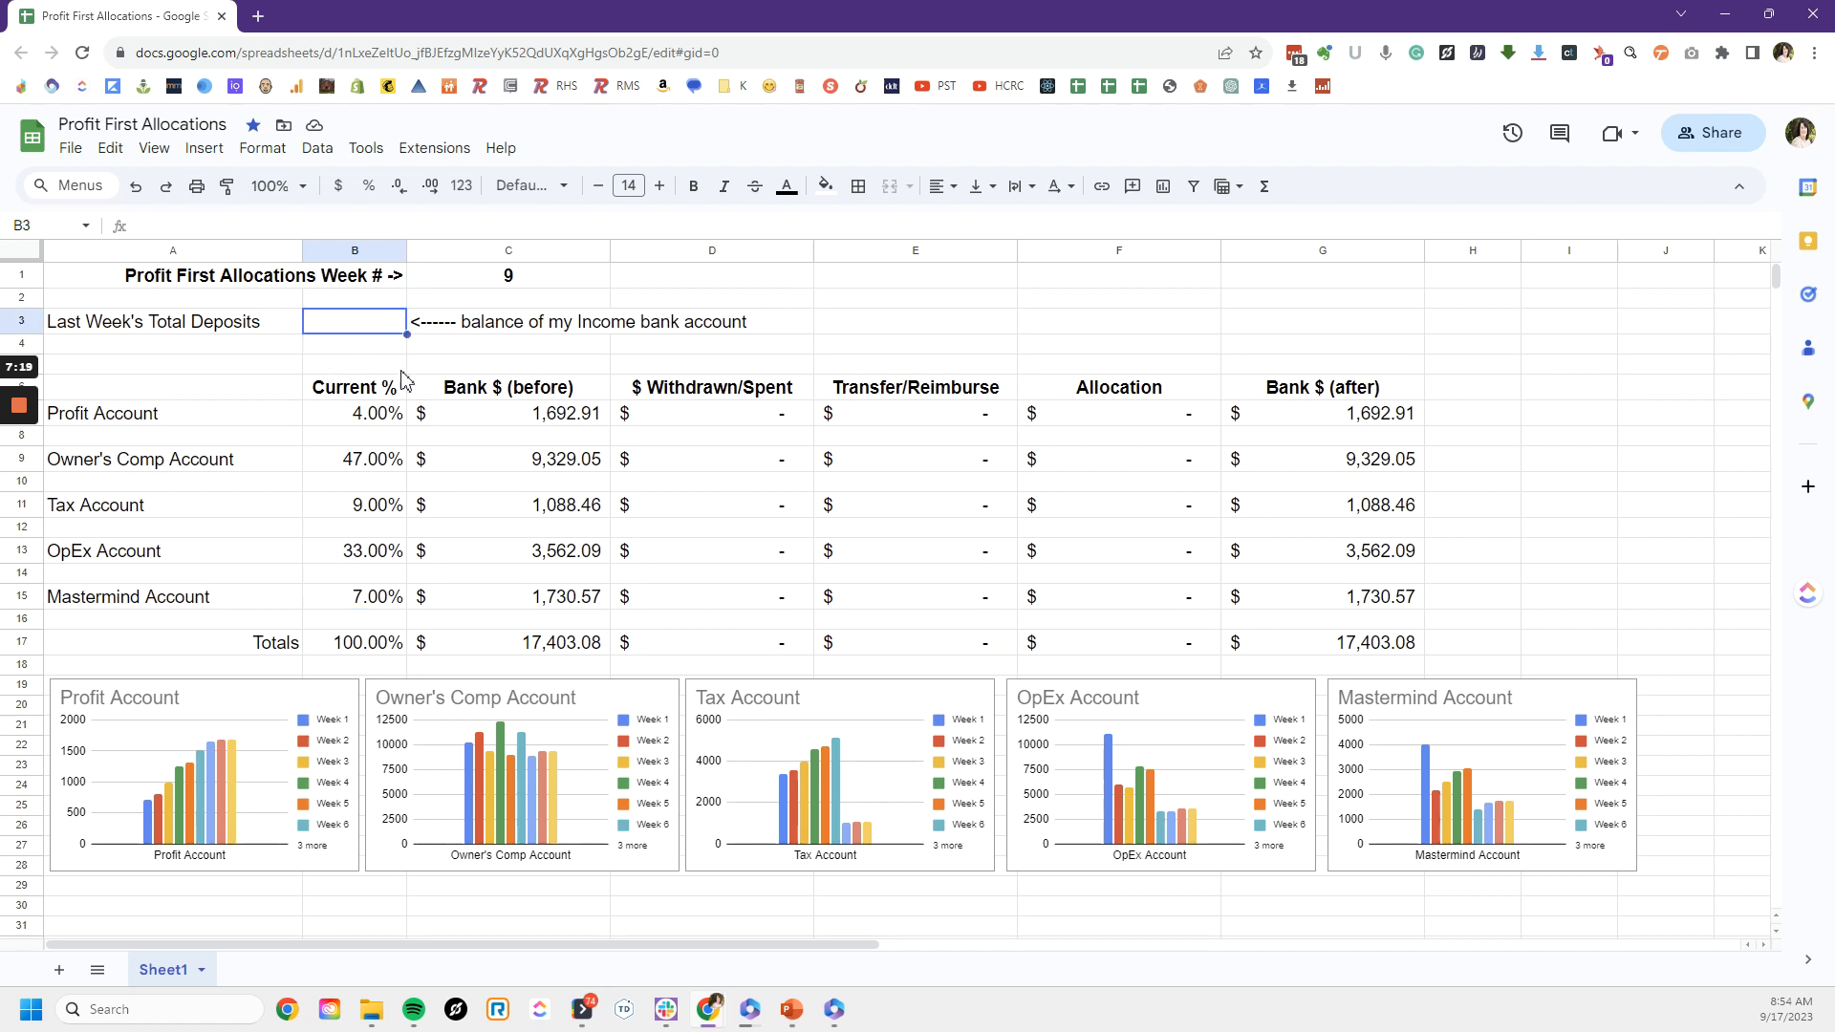
pyautogui.write('6,325')
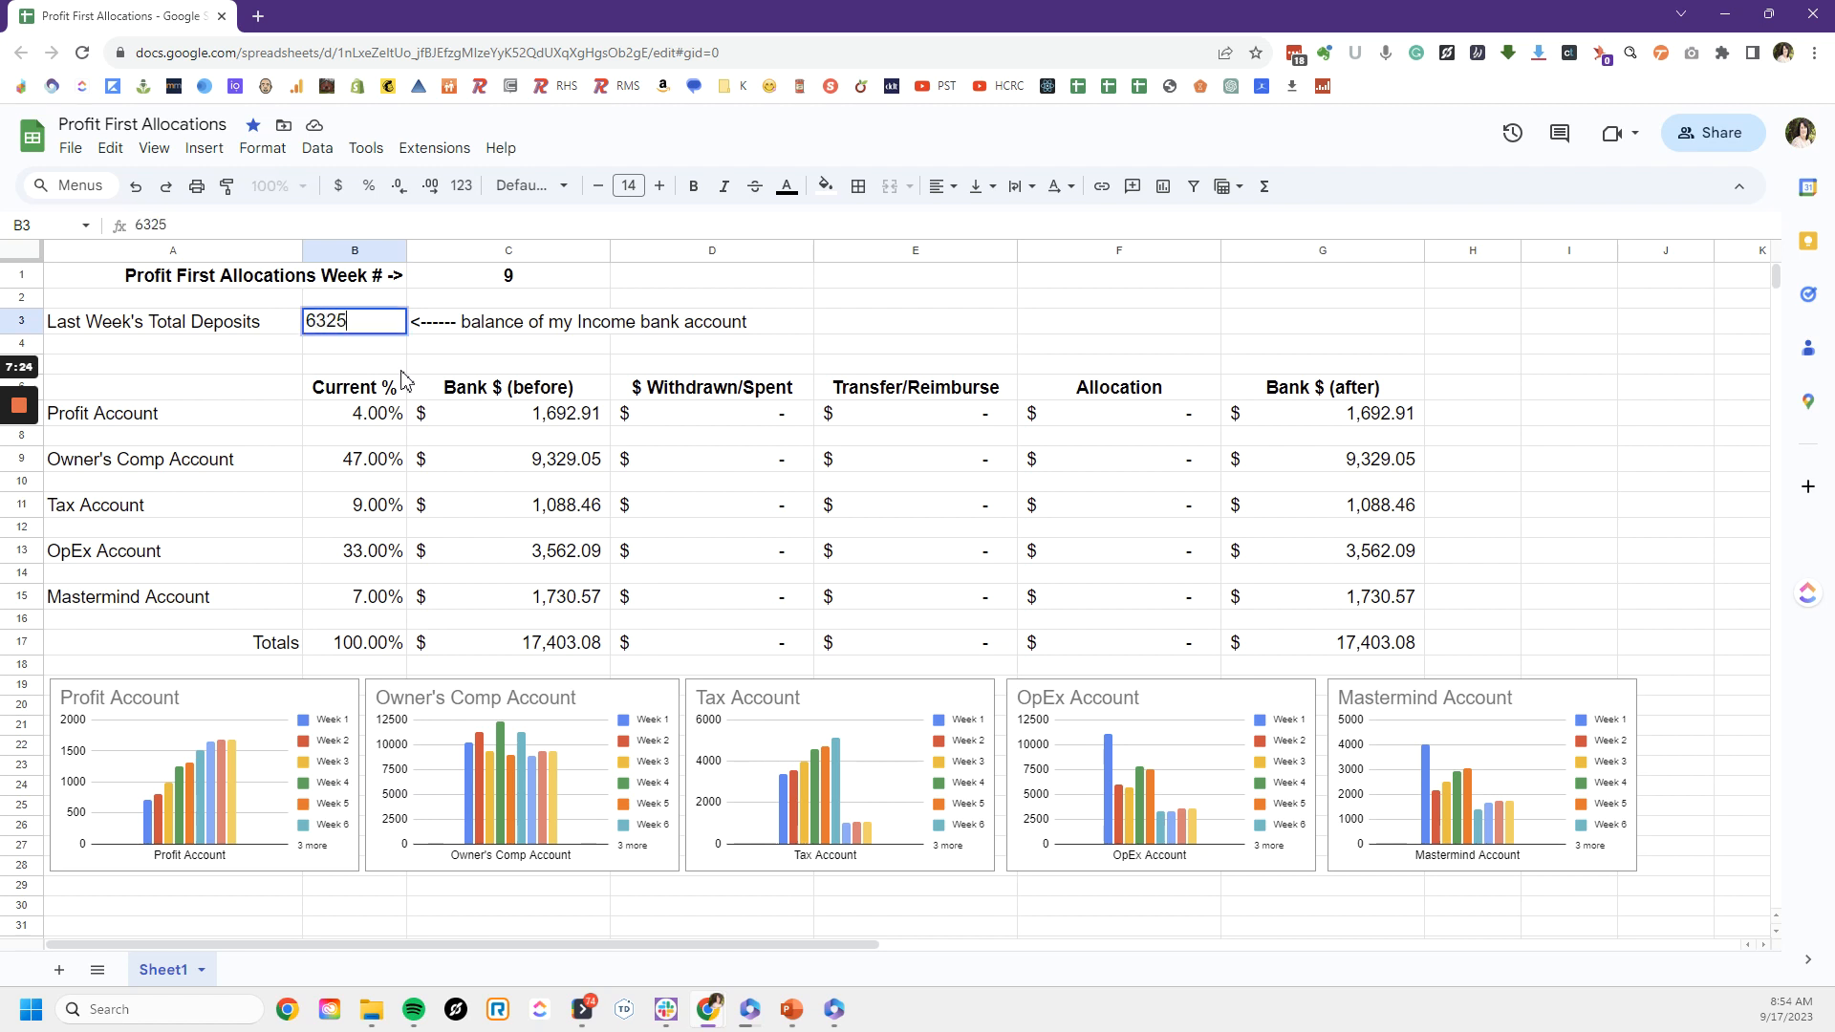
pyautogui.press('Return')
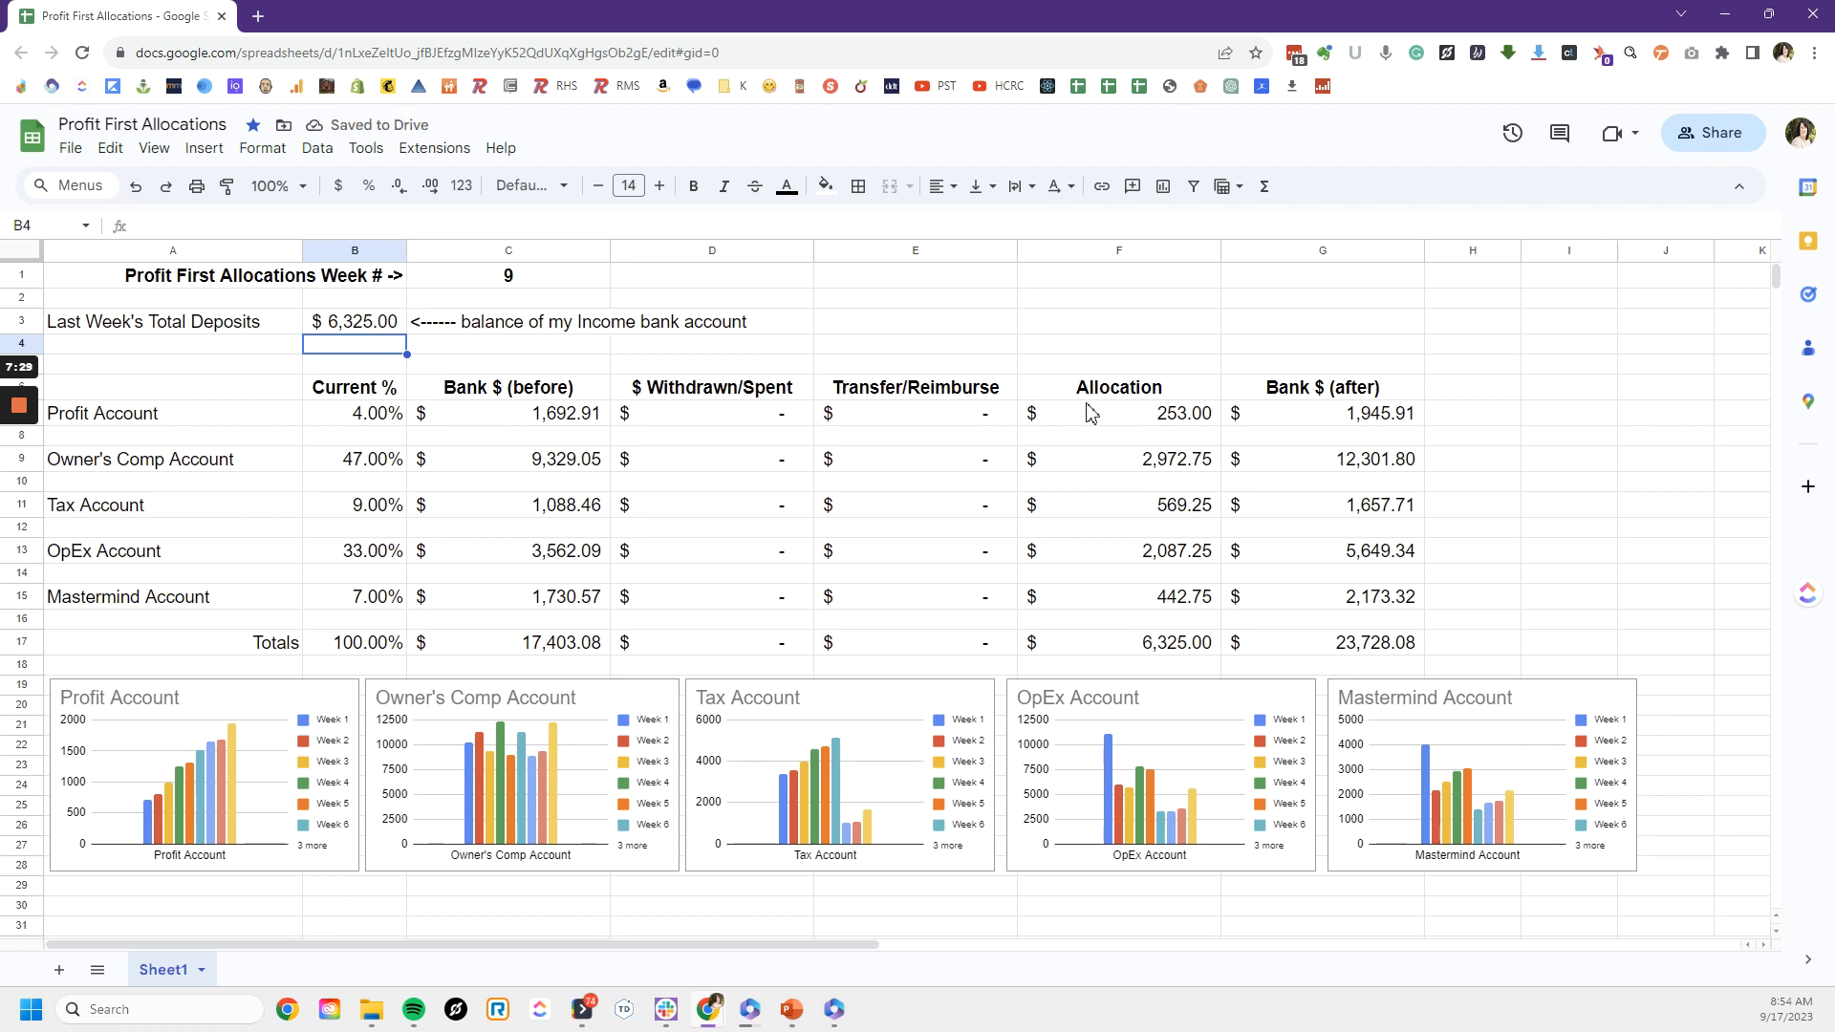
pyautogui.moveTo(1083, 393); pyautogui.dragTo(1086, 646)
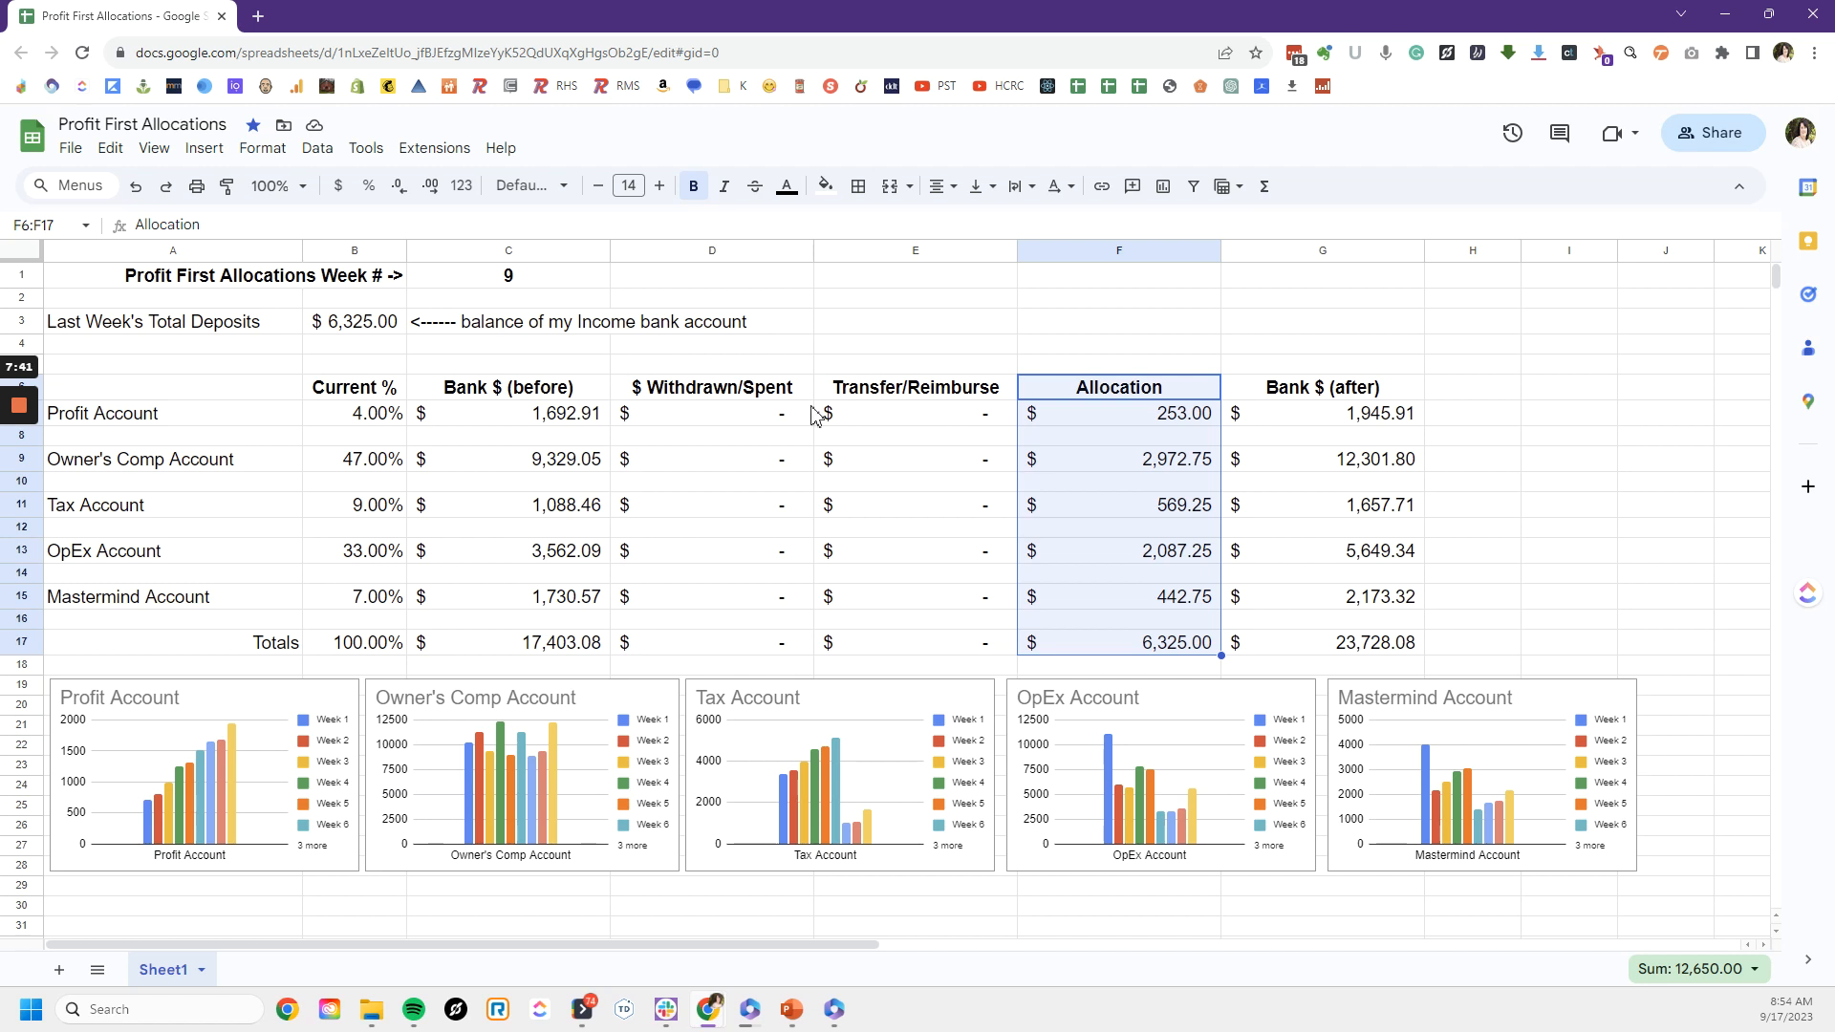
pyautogui.click(1094, 409)
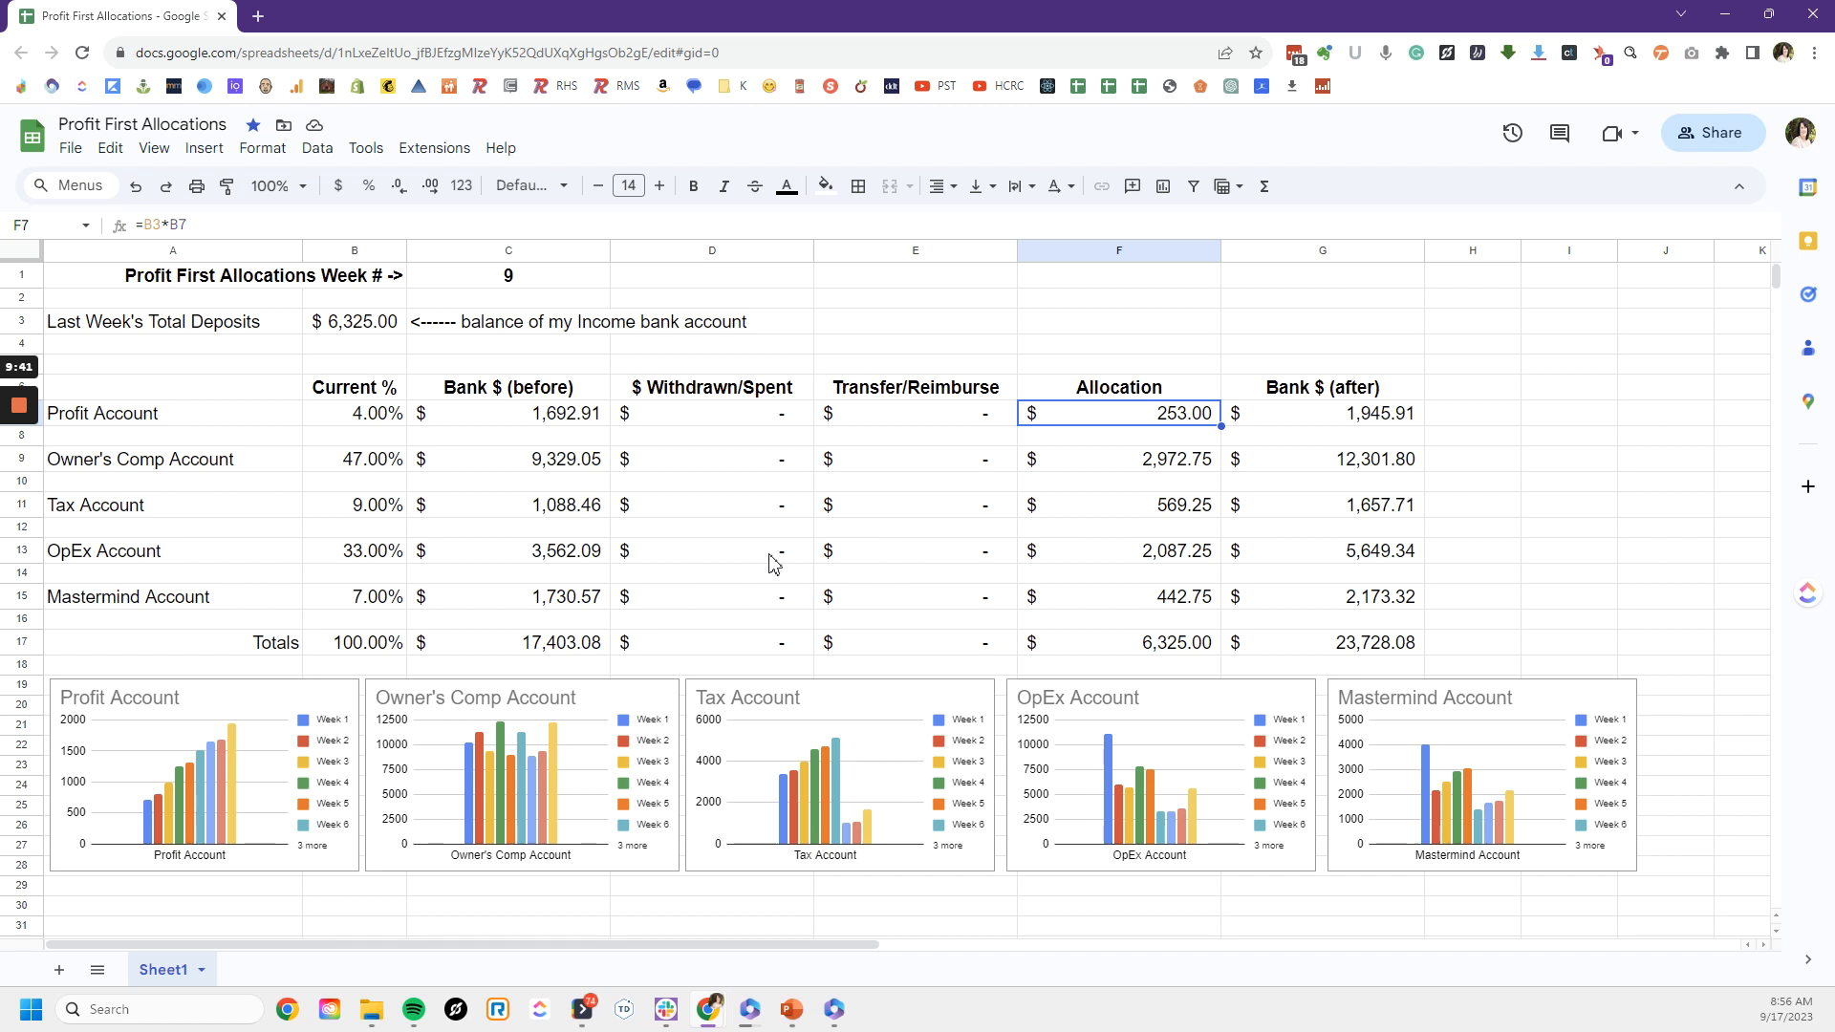
# Step: Enter 5246.17 as the amount withdrawn or spent from the OpEx Account in cell D13
pyautogui.click(904, 560)
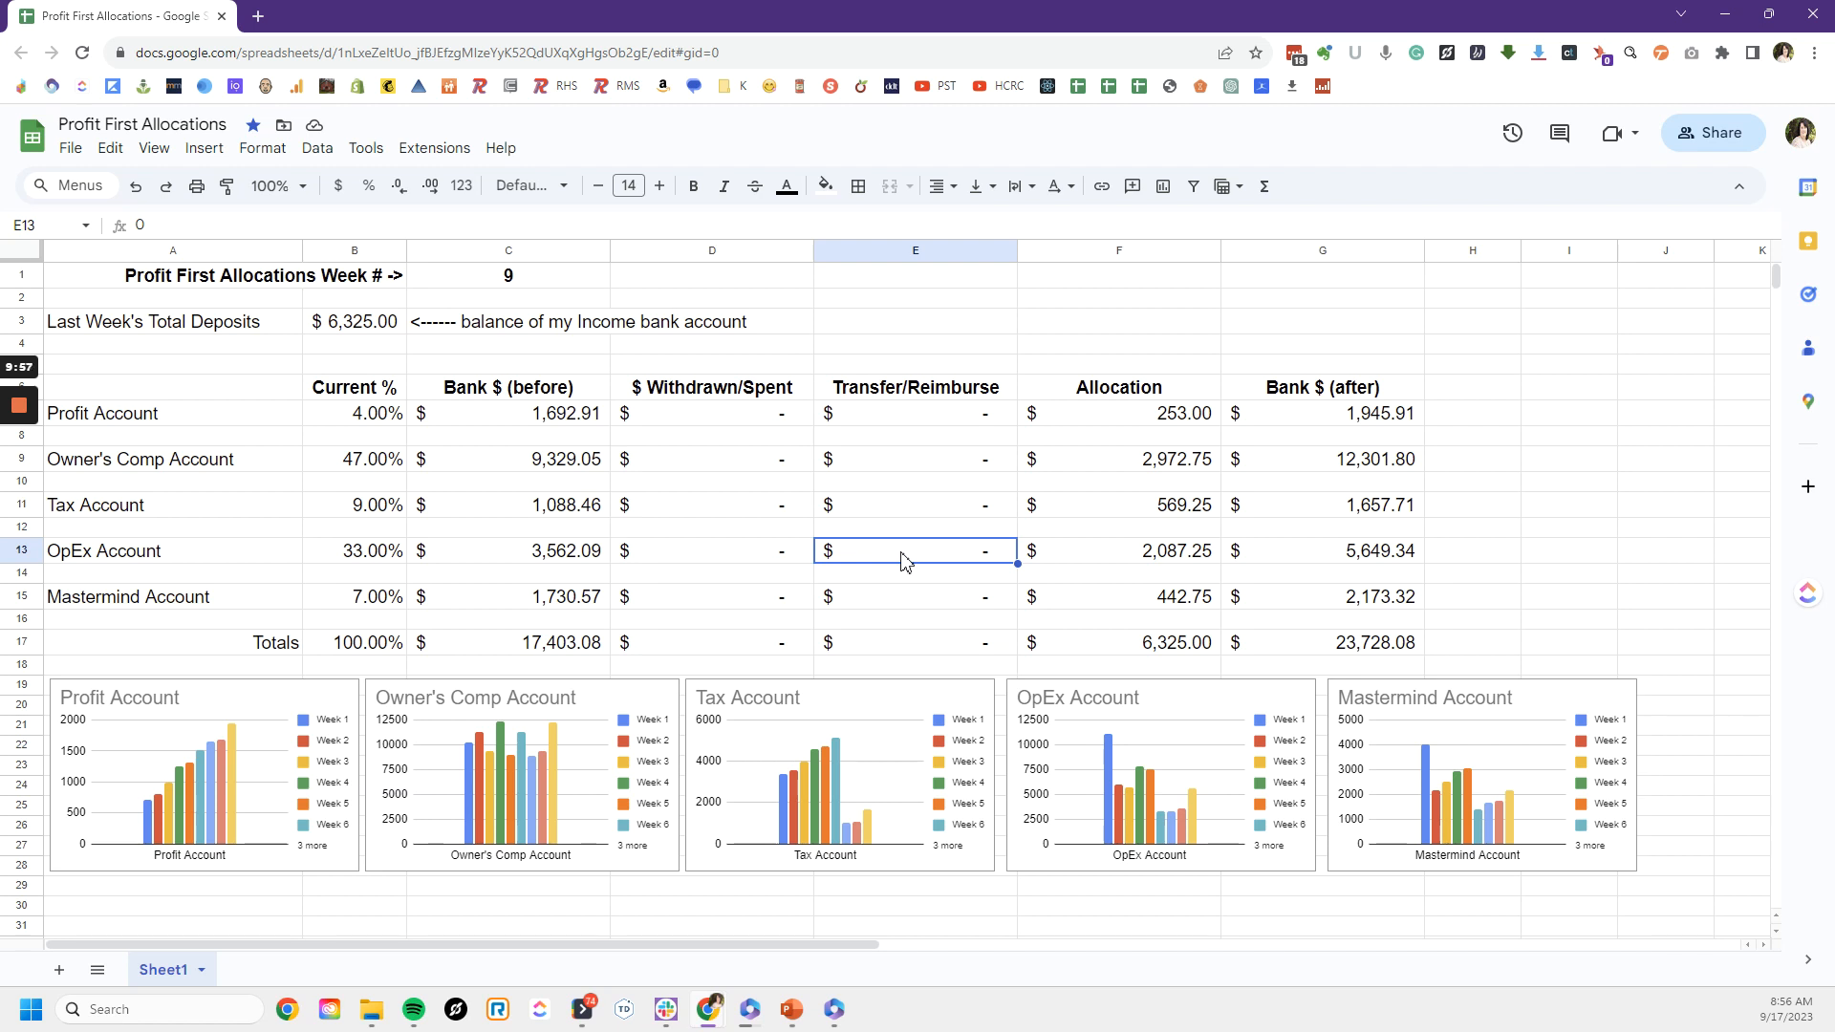
pyautogui.press('Left')
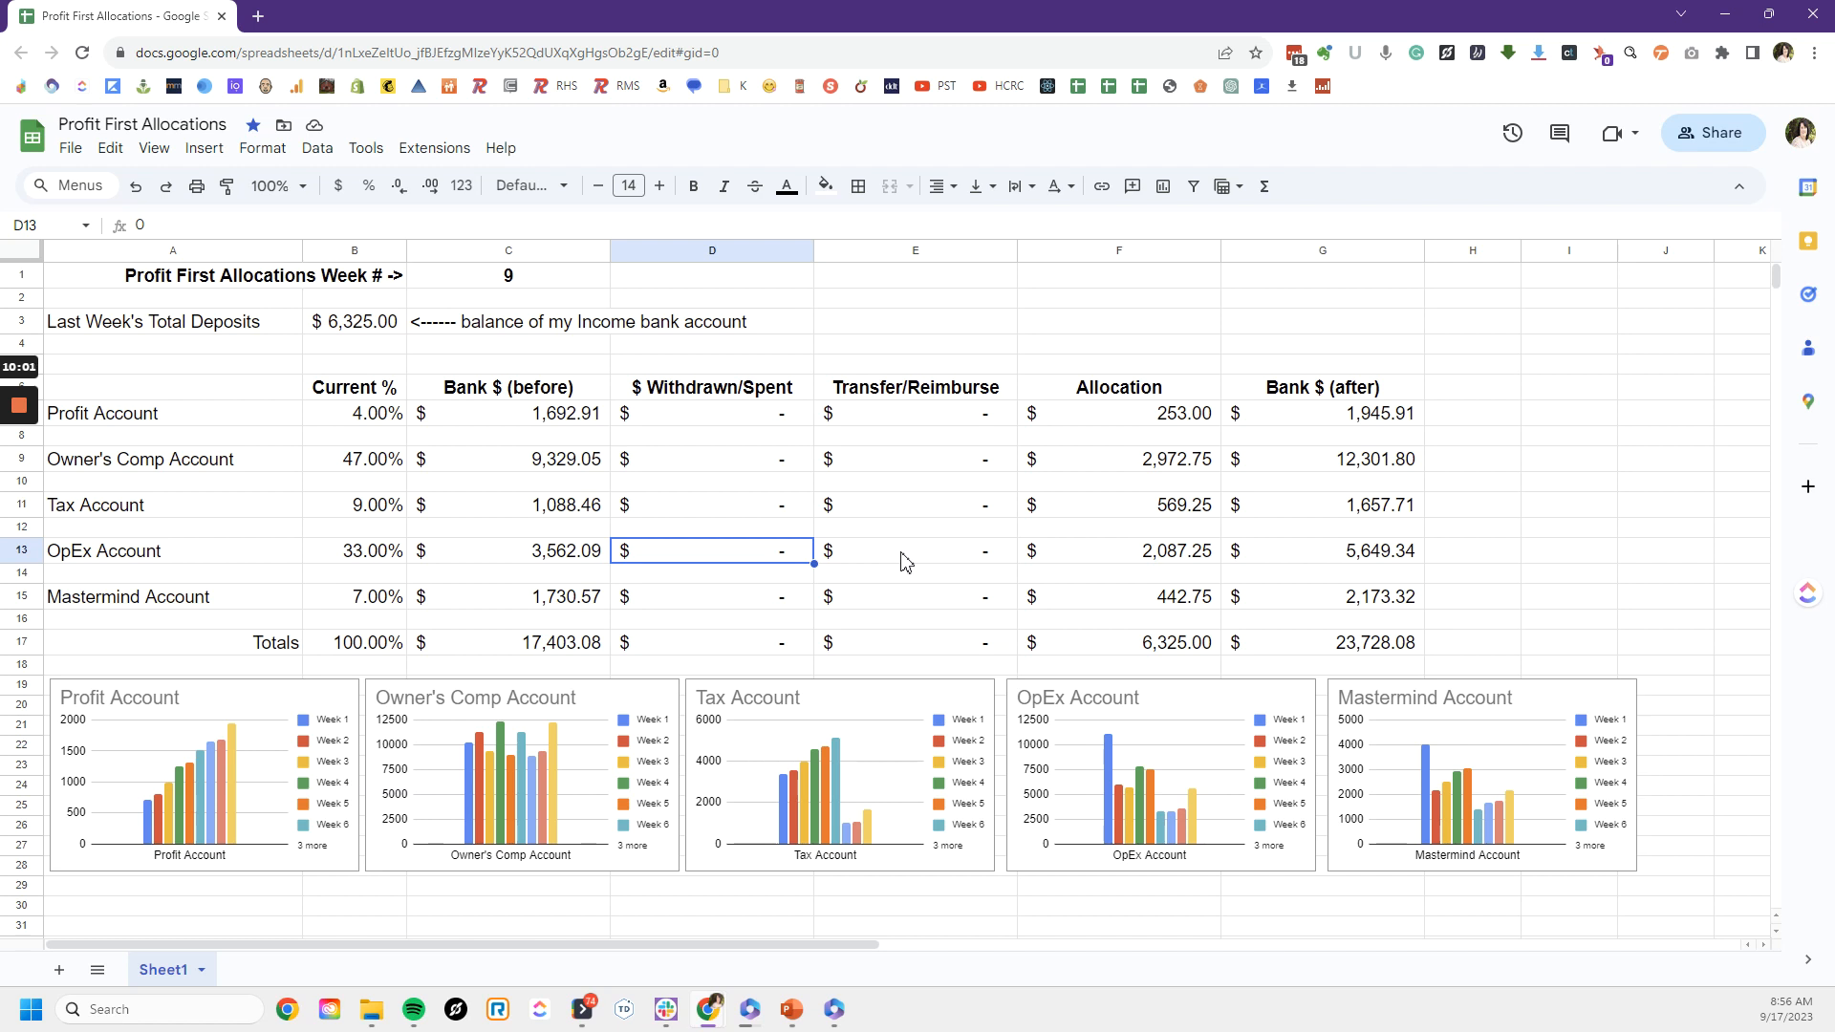
pyautogui.write('5')
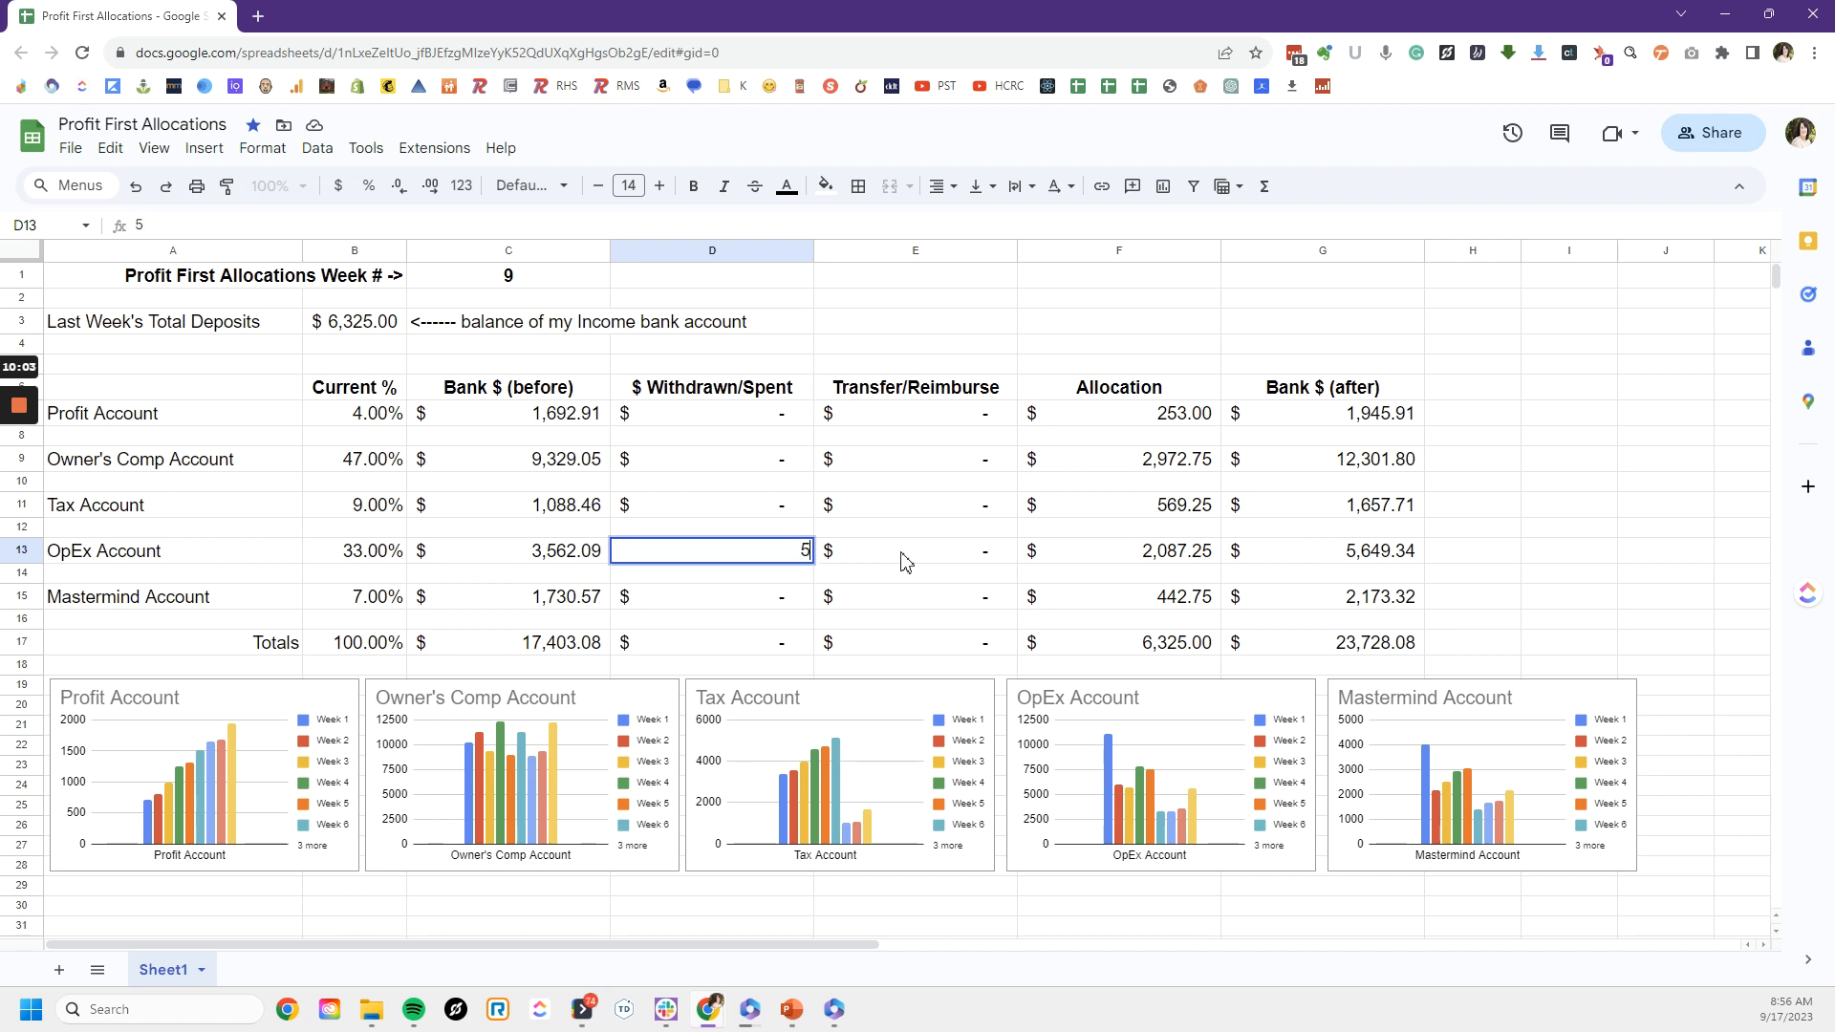
pyautogui.write('246.17')
pyautogui.press('Return')
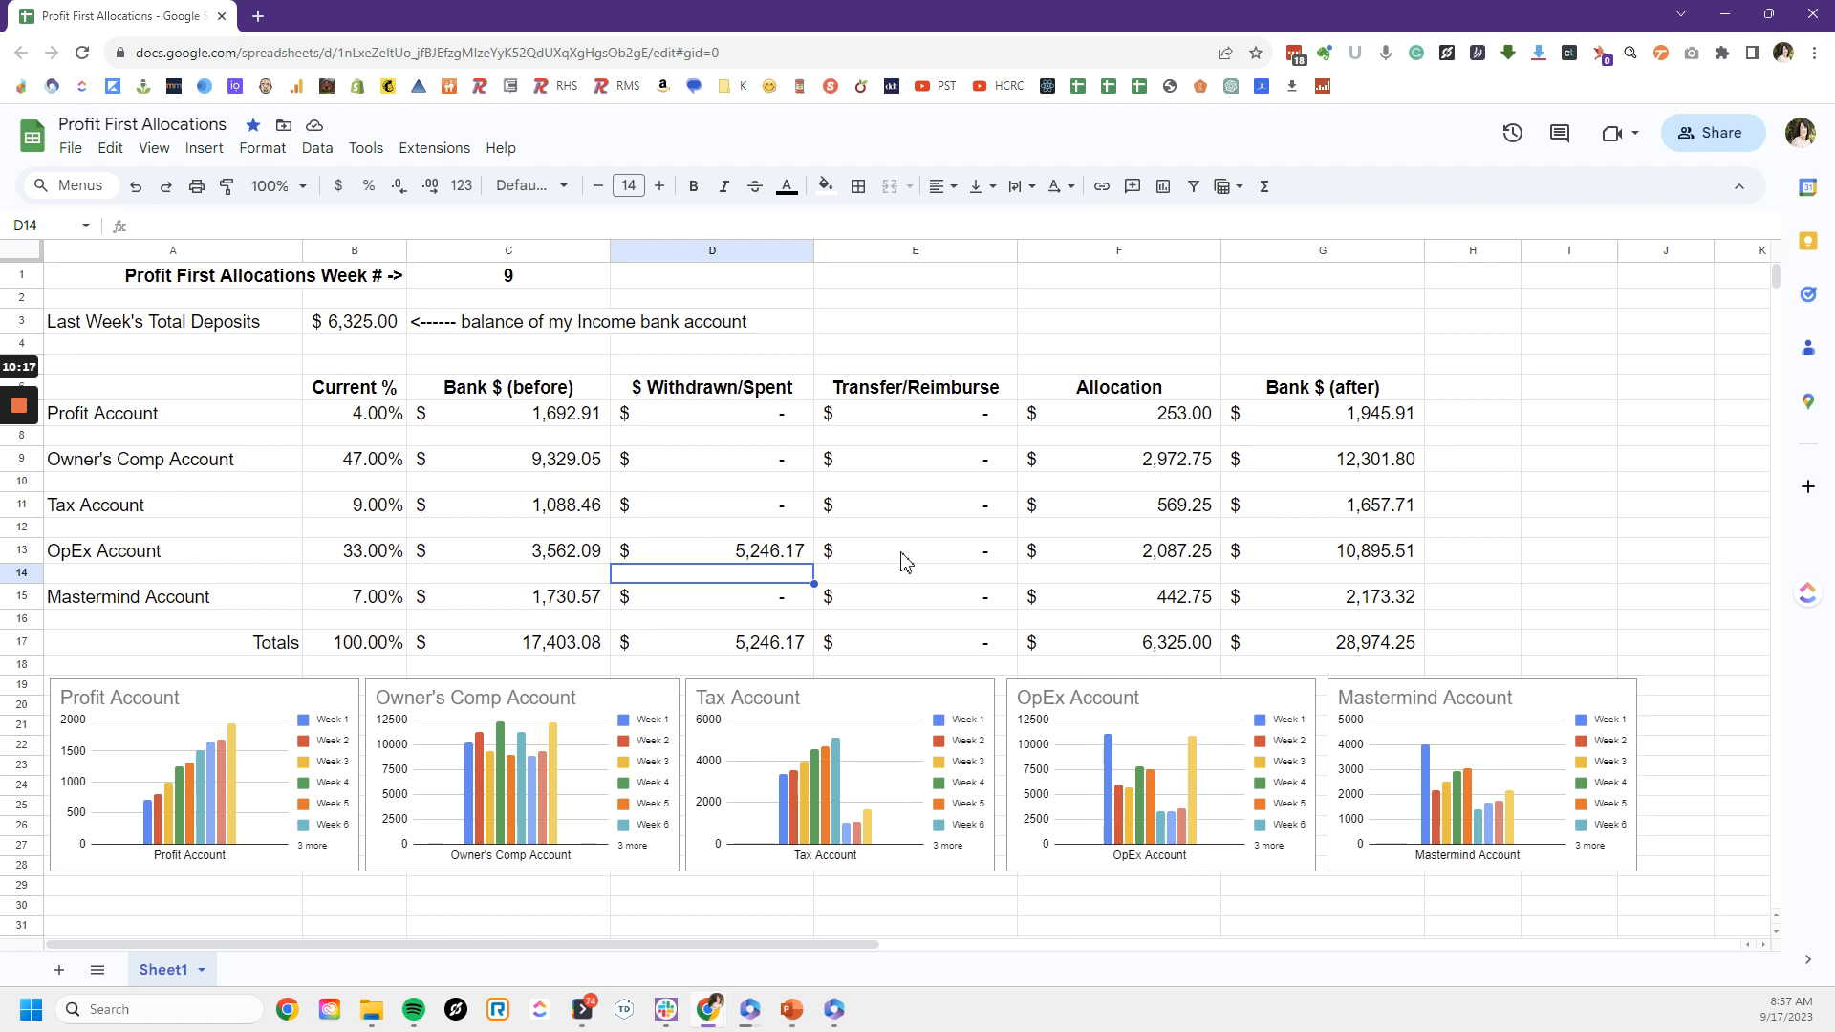
# Step: Make the OpEx Account's withdrawn amount negative, -5246.17, and check that account's allocation and after-balance formulas
pyautogui.press('Up')
pyautogui.press('Left')
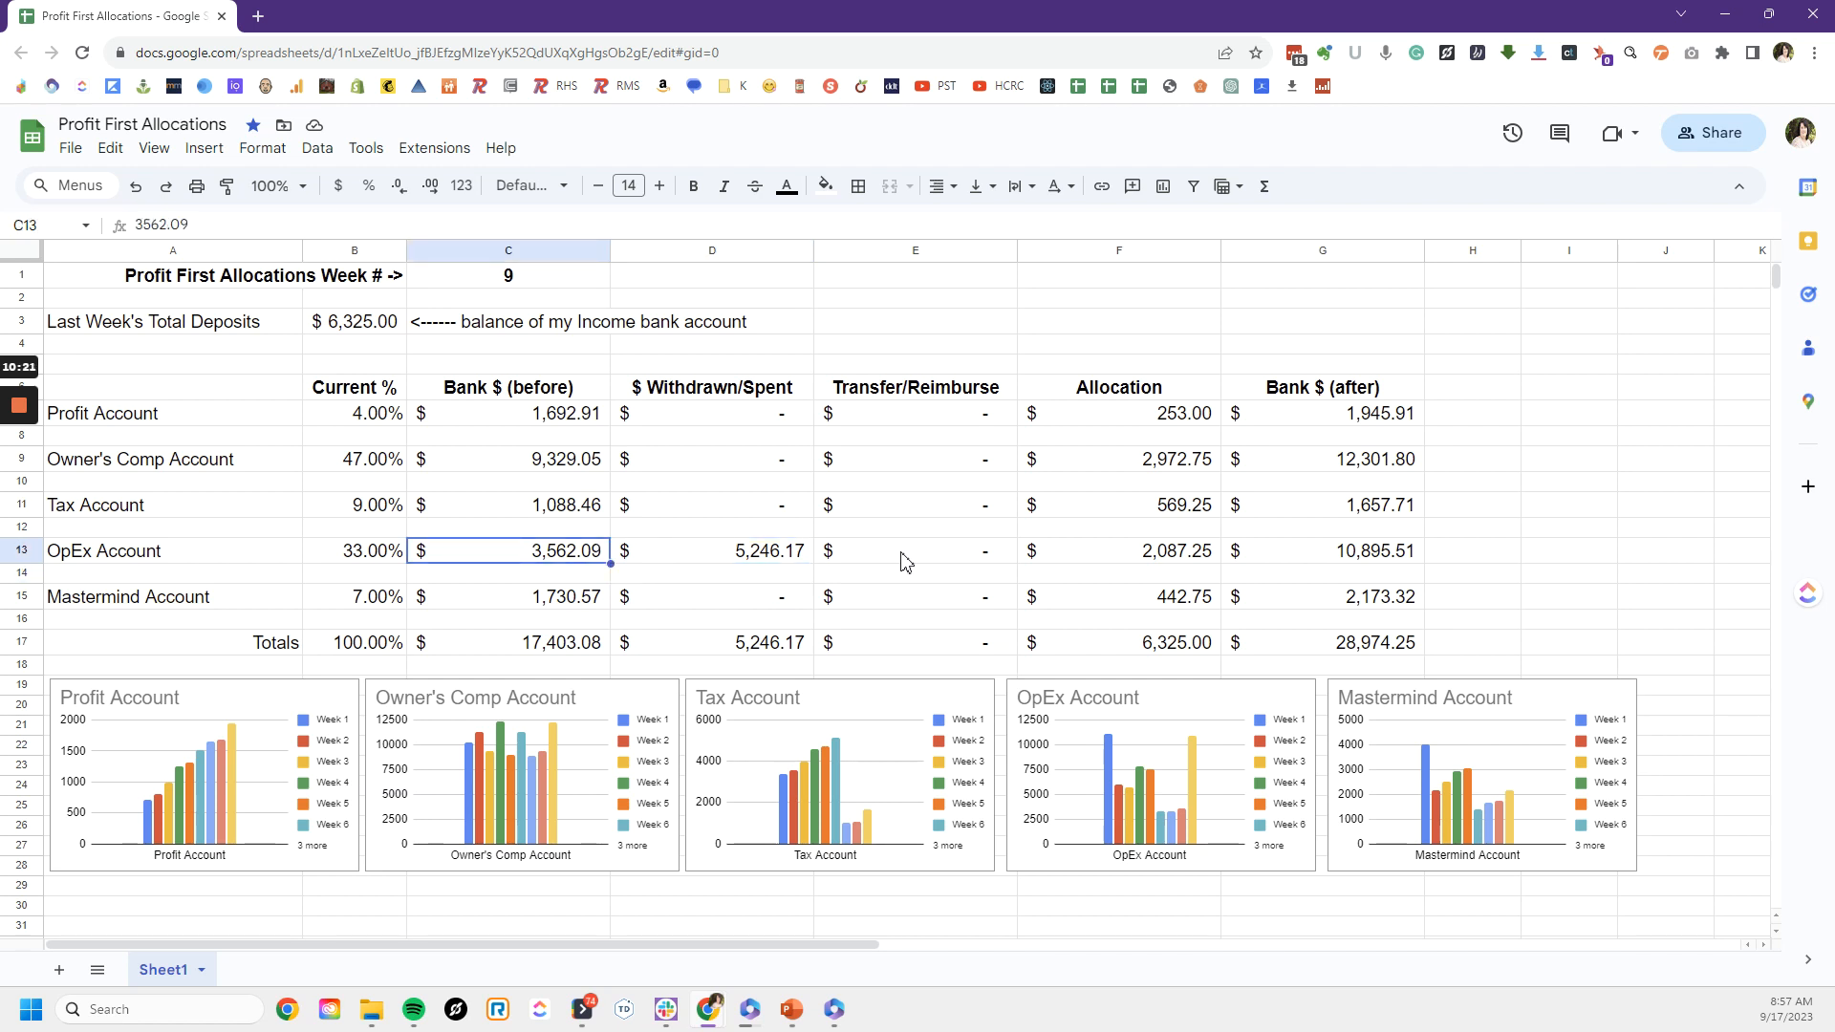
pyautogui.press('Right')
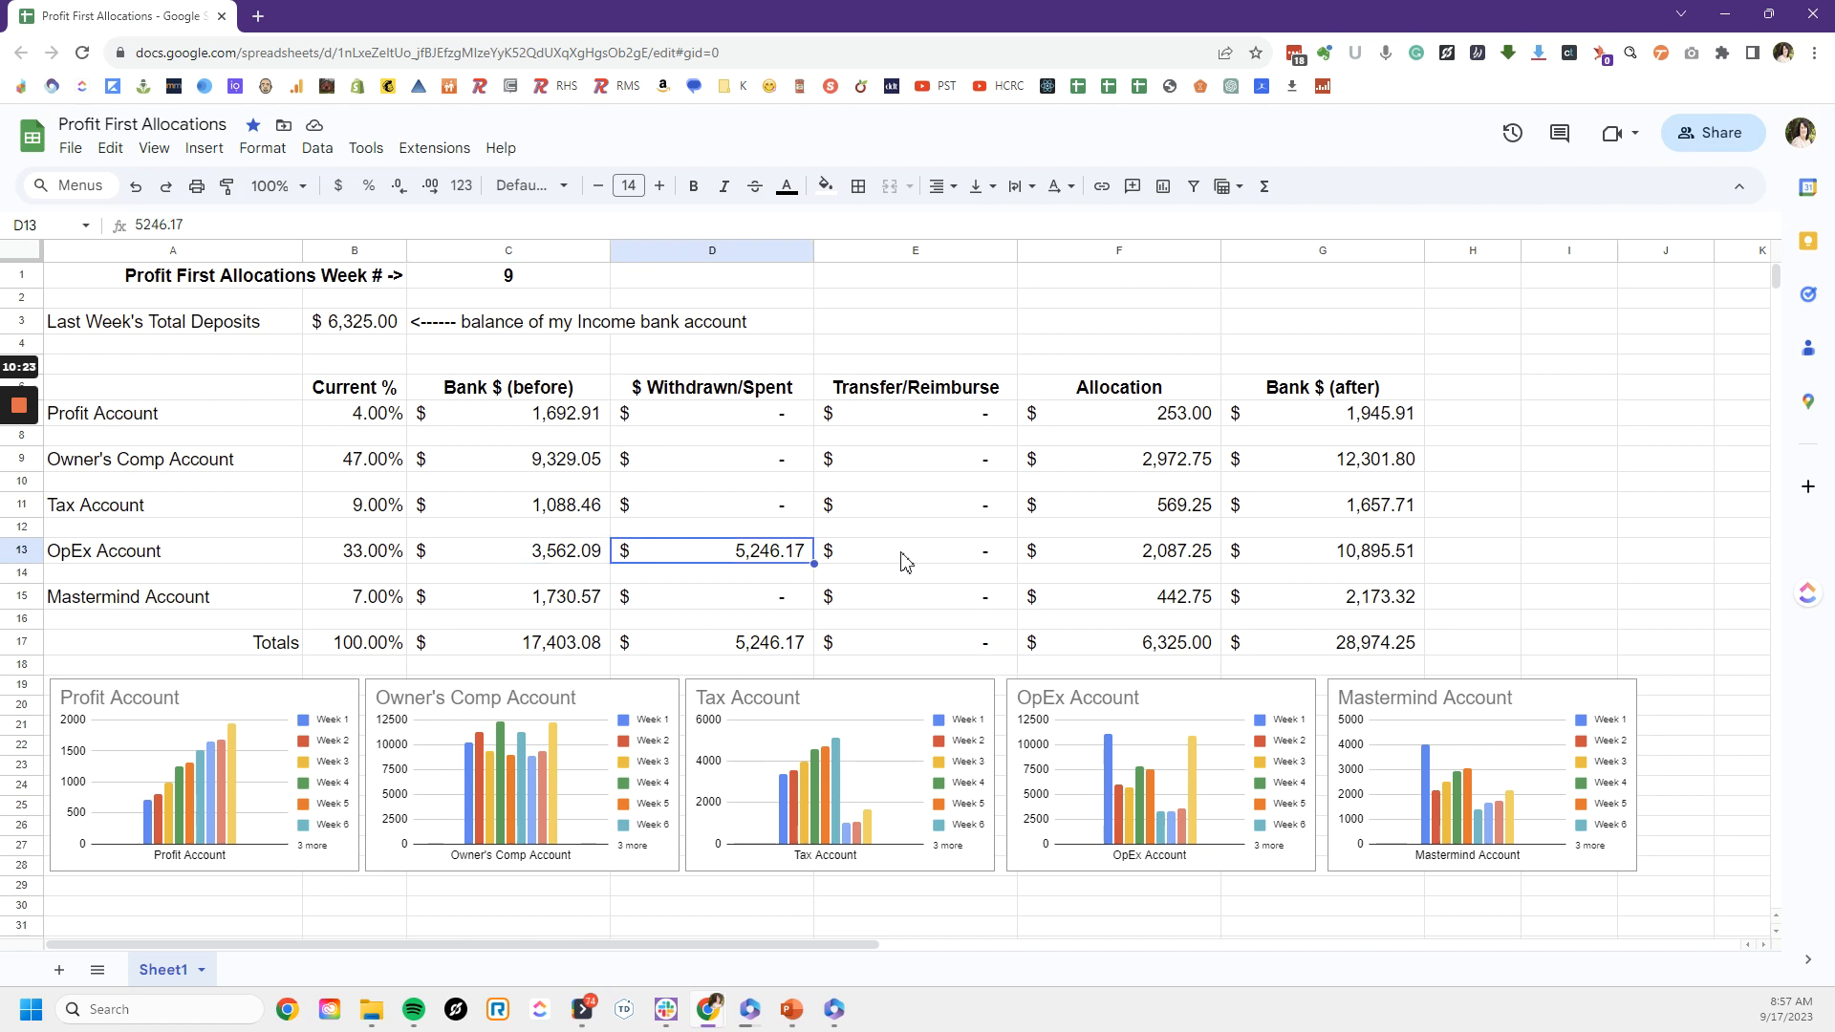
pyautogui.click(140, 224)
pyautogui.write('-')
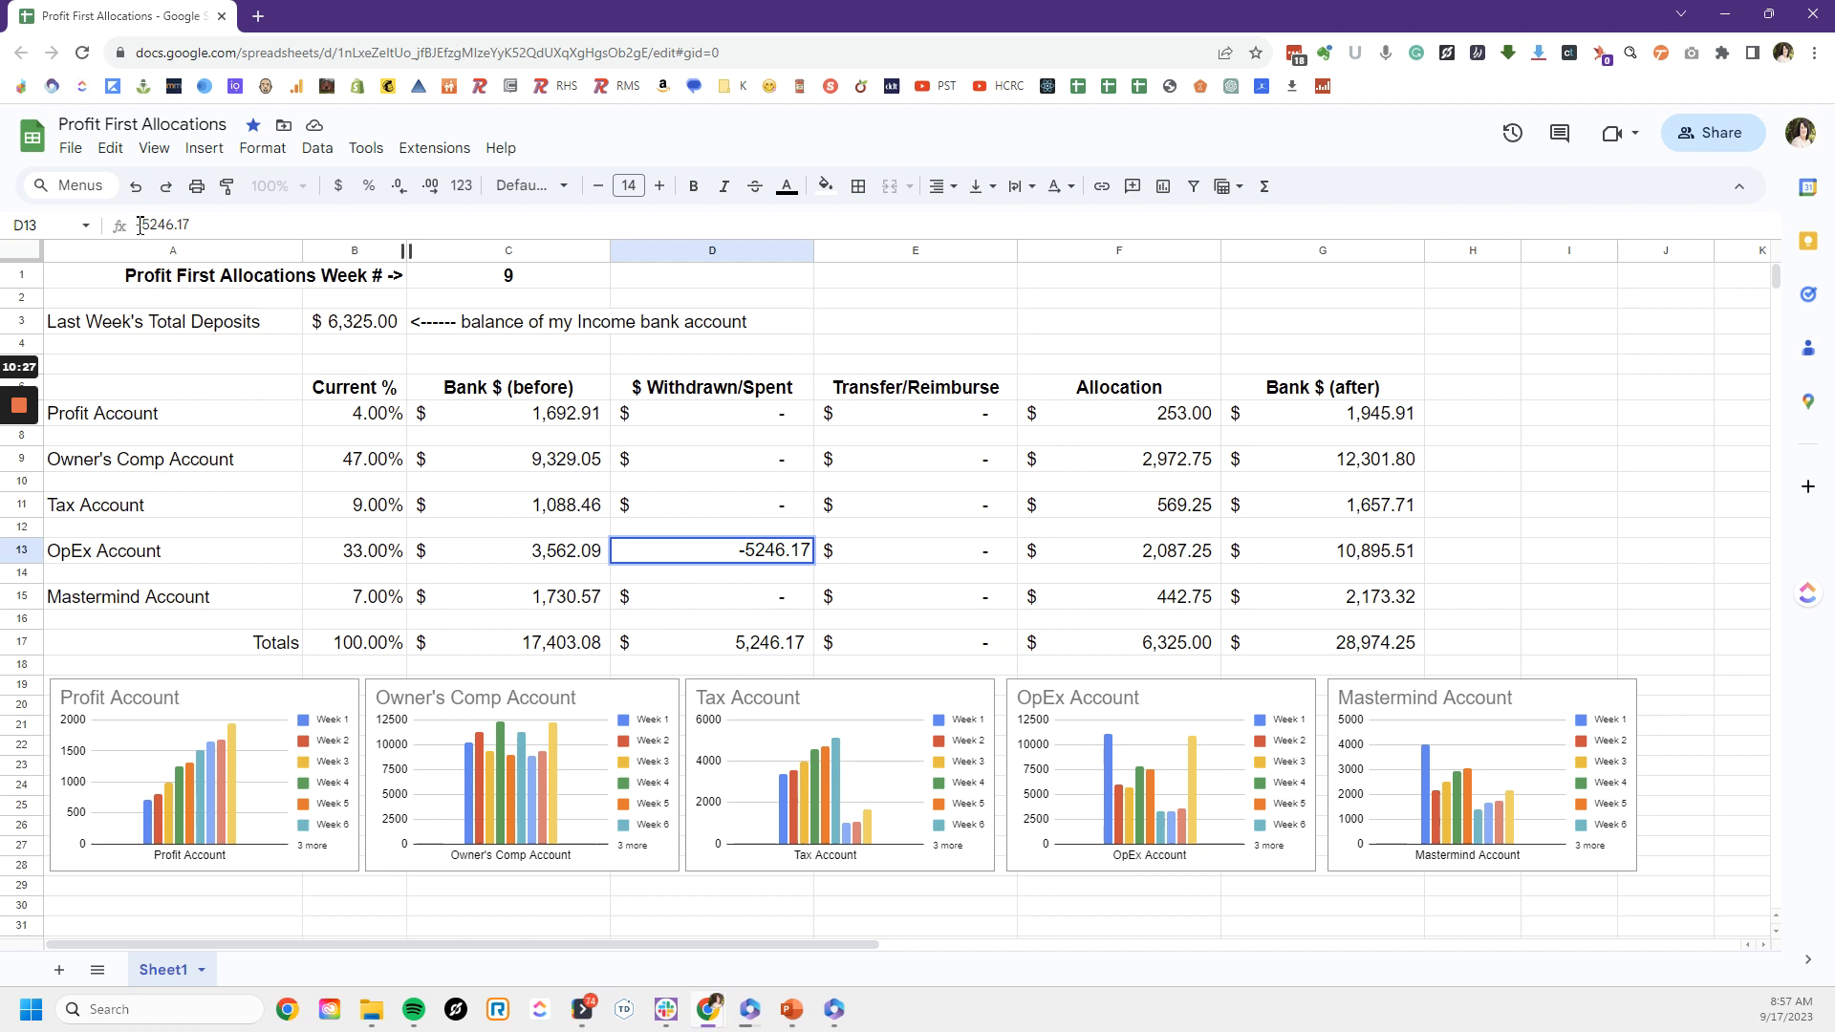
pyautogui.press('Return')
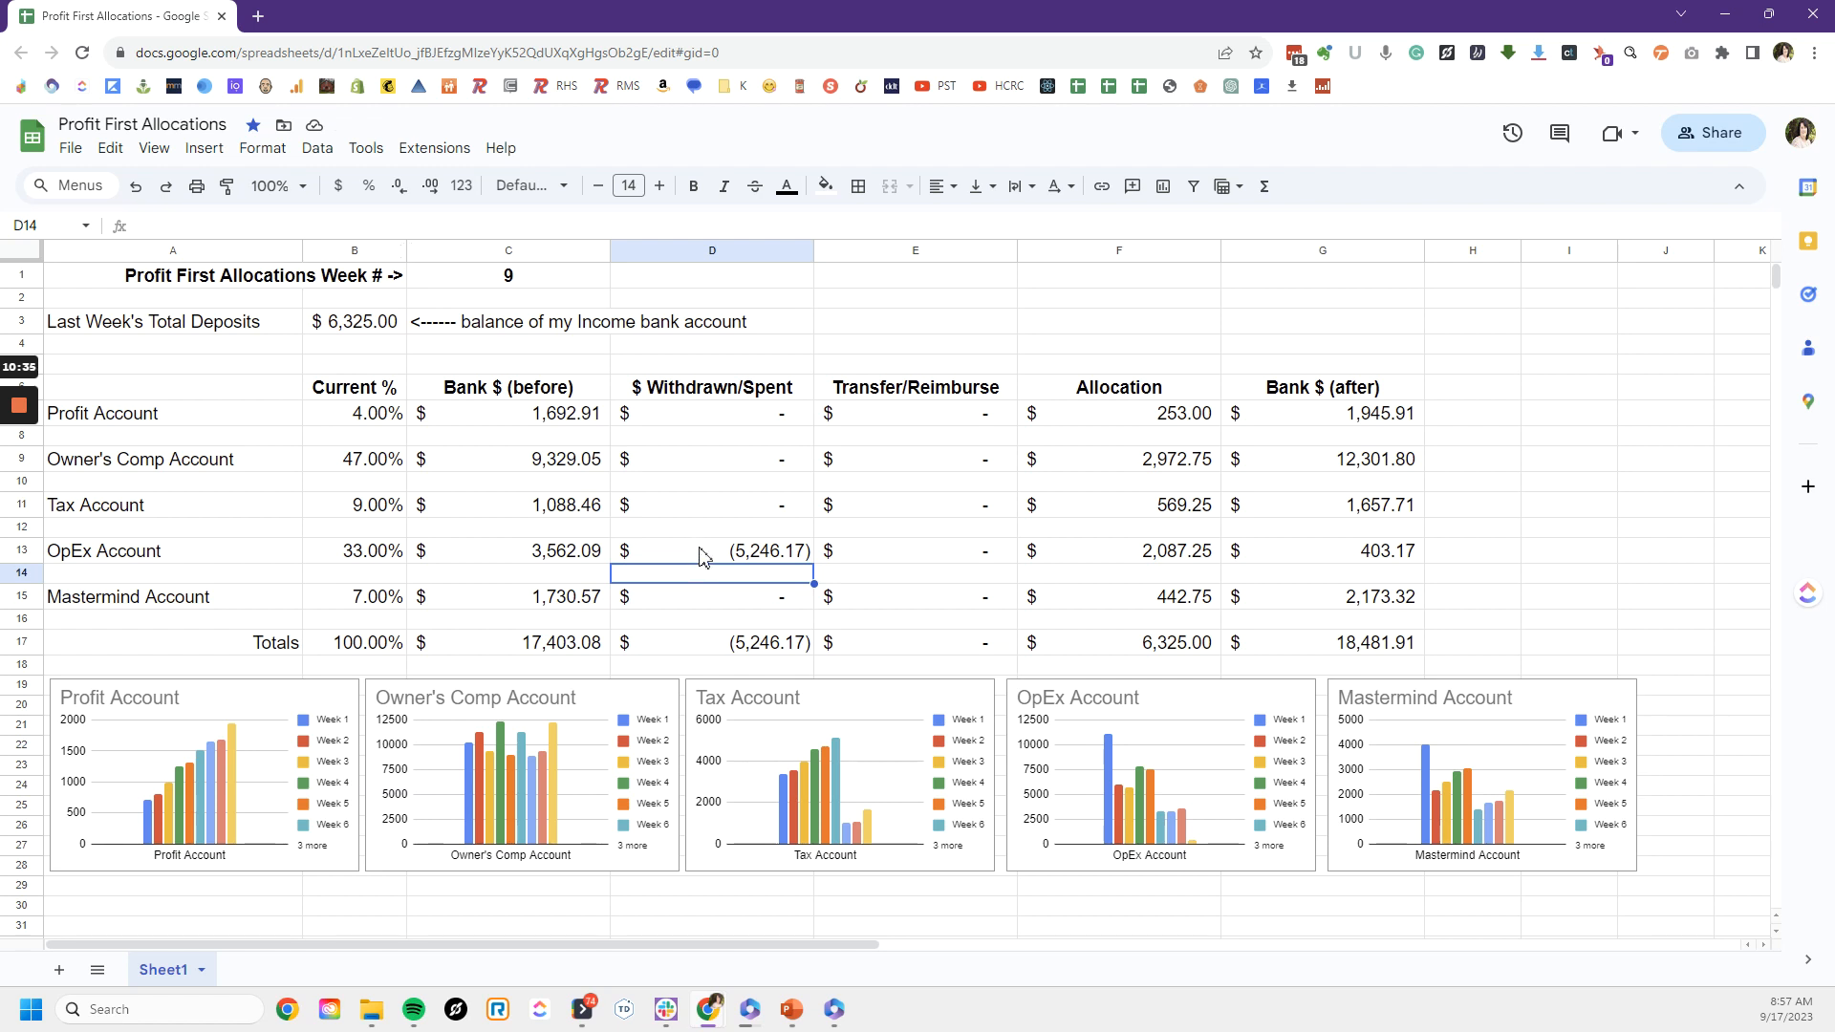
pyautogui.click(1097, 564)
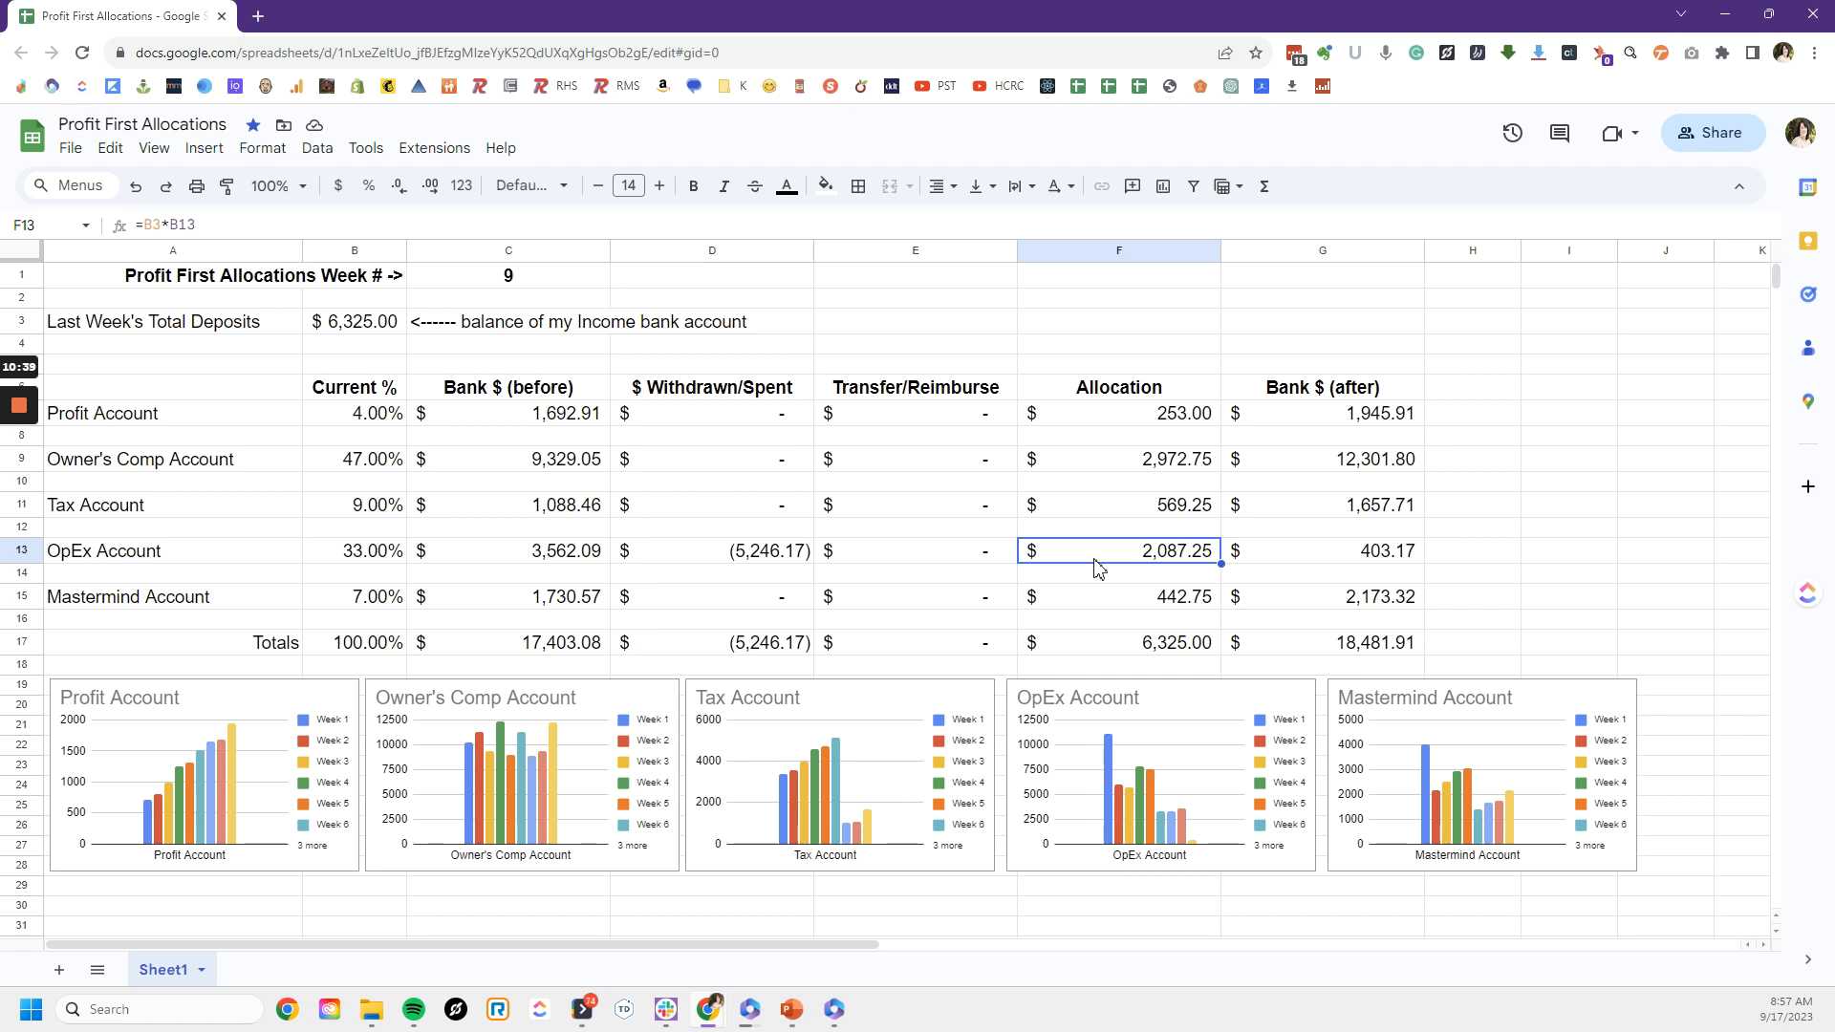
pyautogui.click(1311, 566)
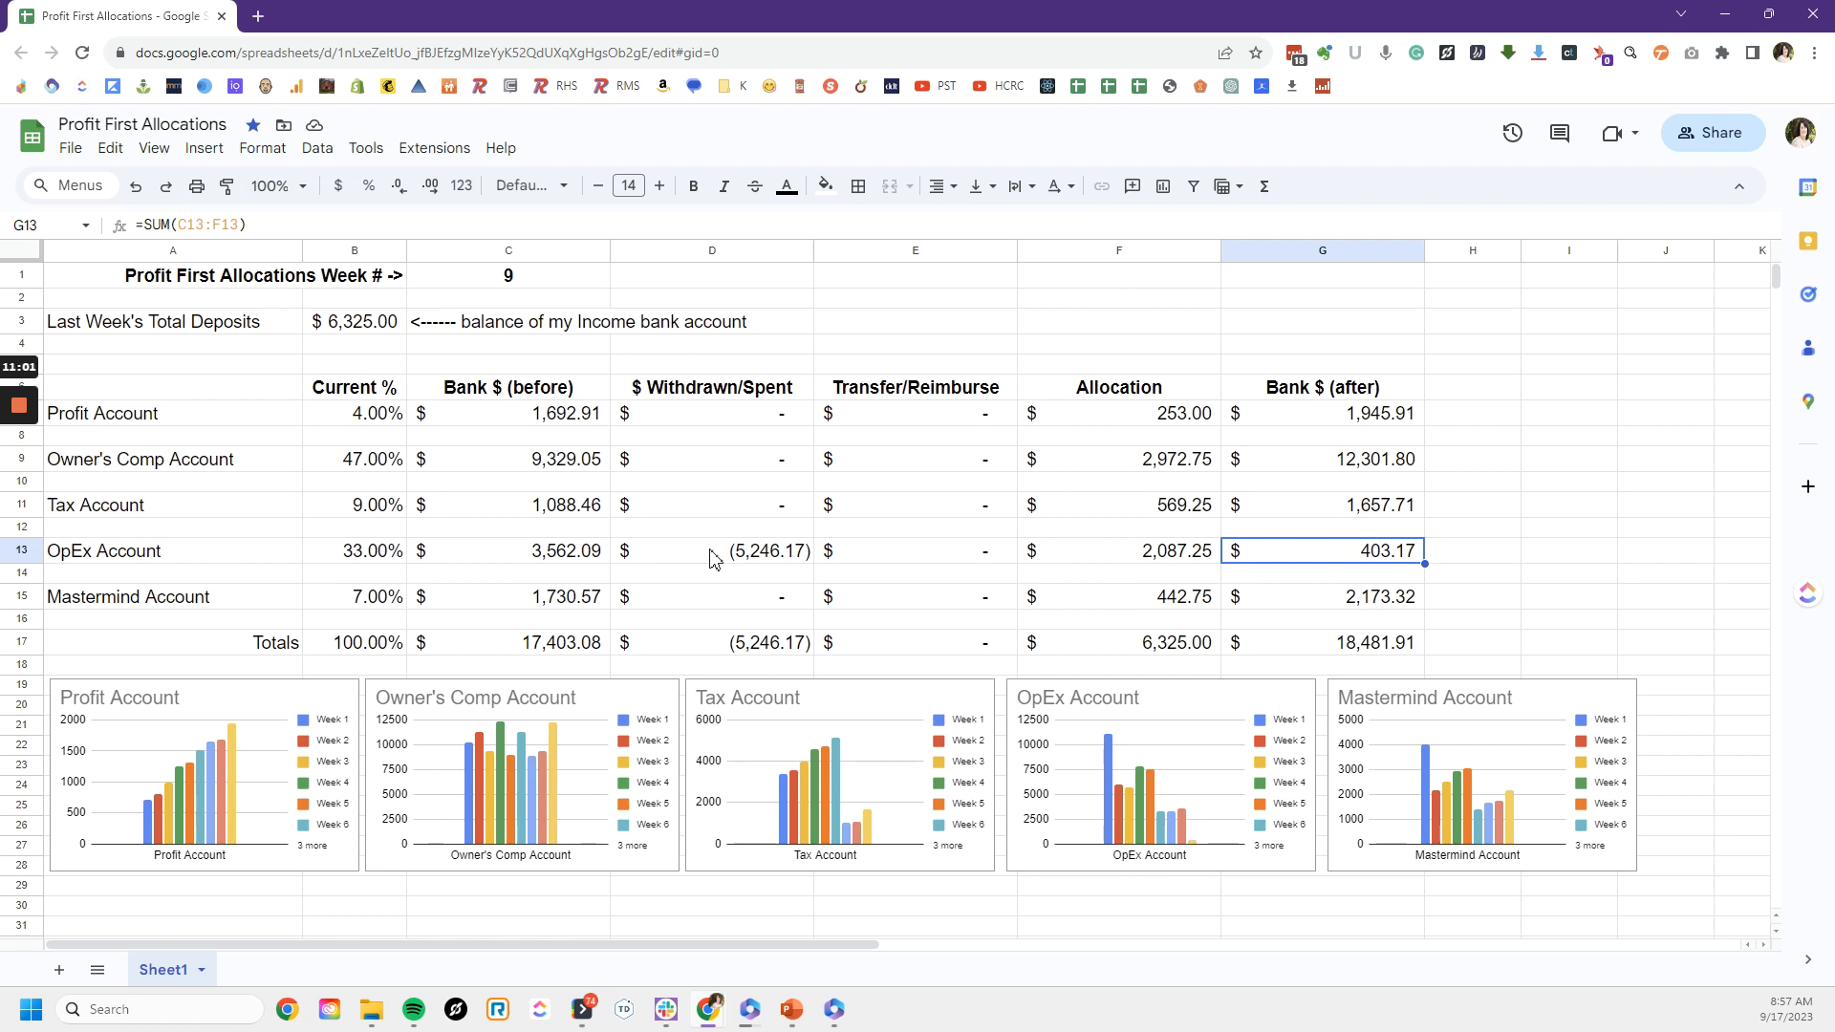
# Step: Enter -4140.38 as the transfer out of the Owner's Comp Account in the Transfer/Reimburse column
pyautogui.click(863, 462)
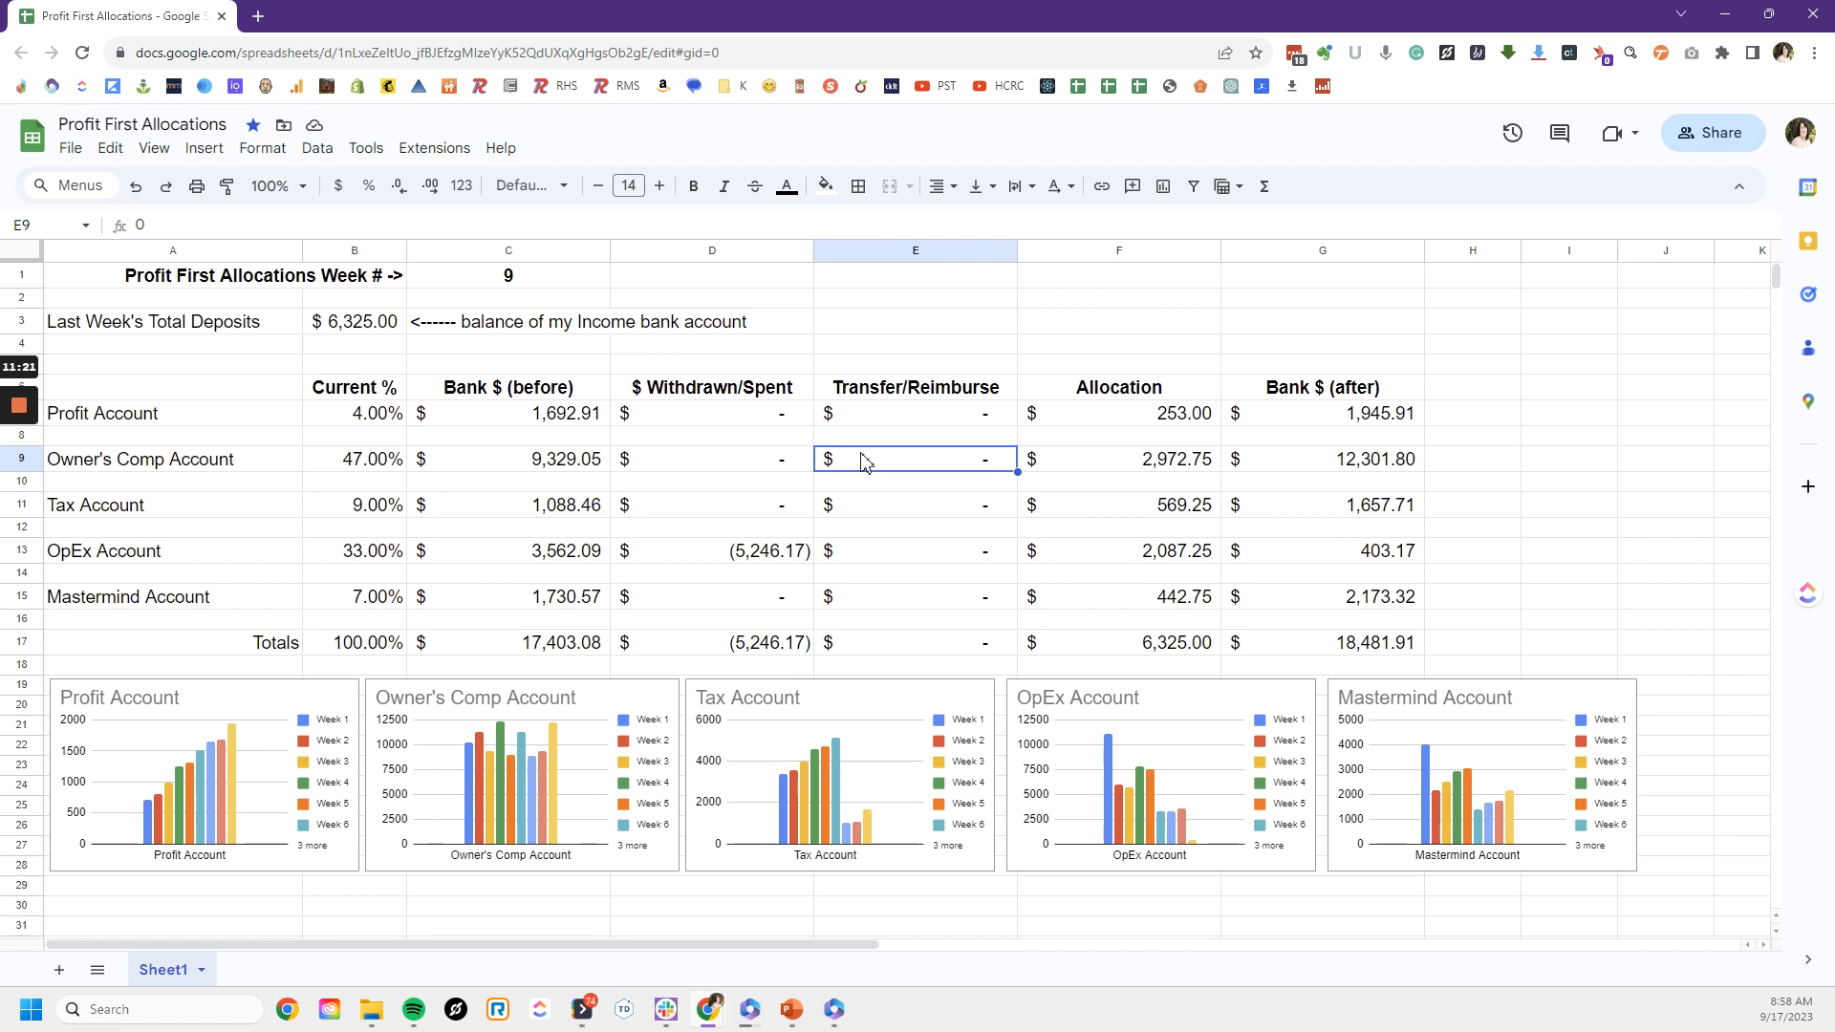
pyautogui.write('-')
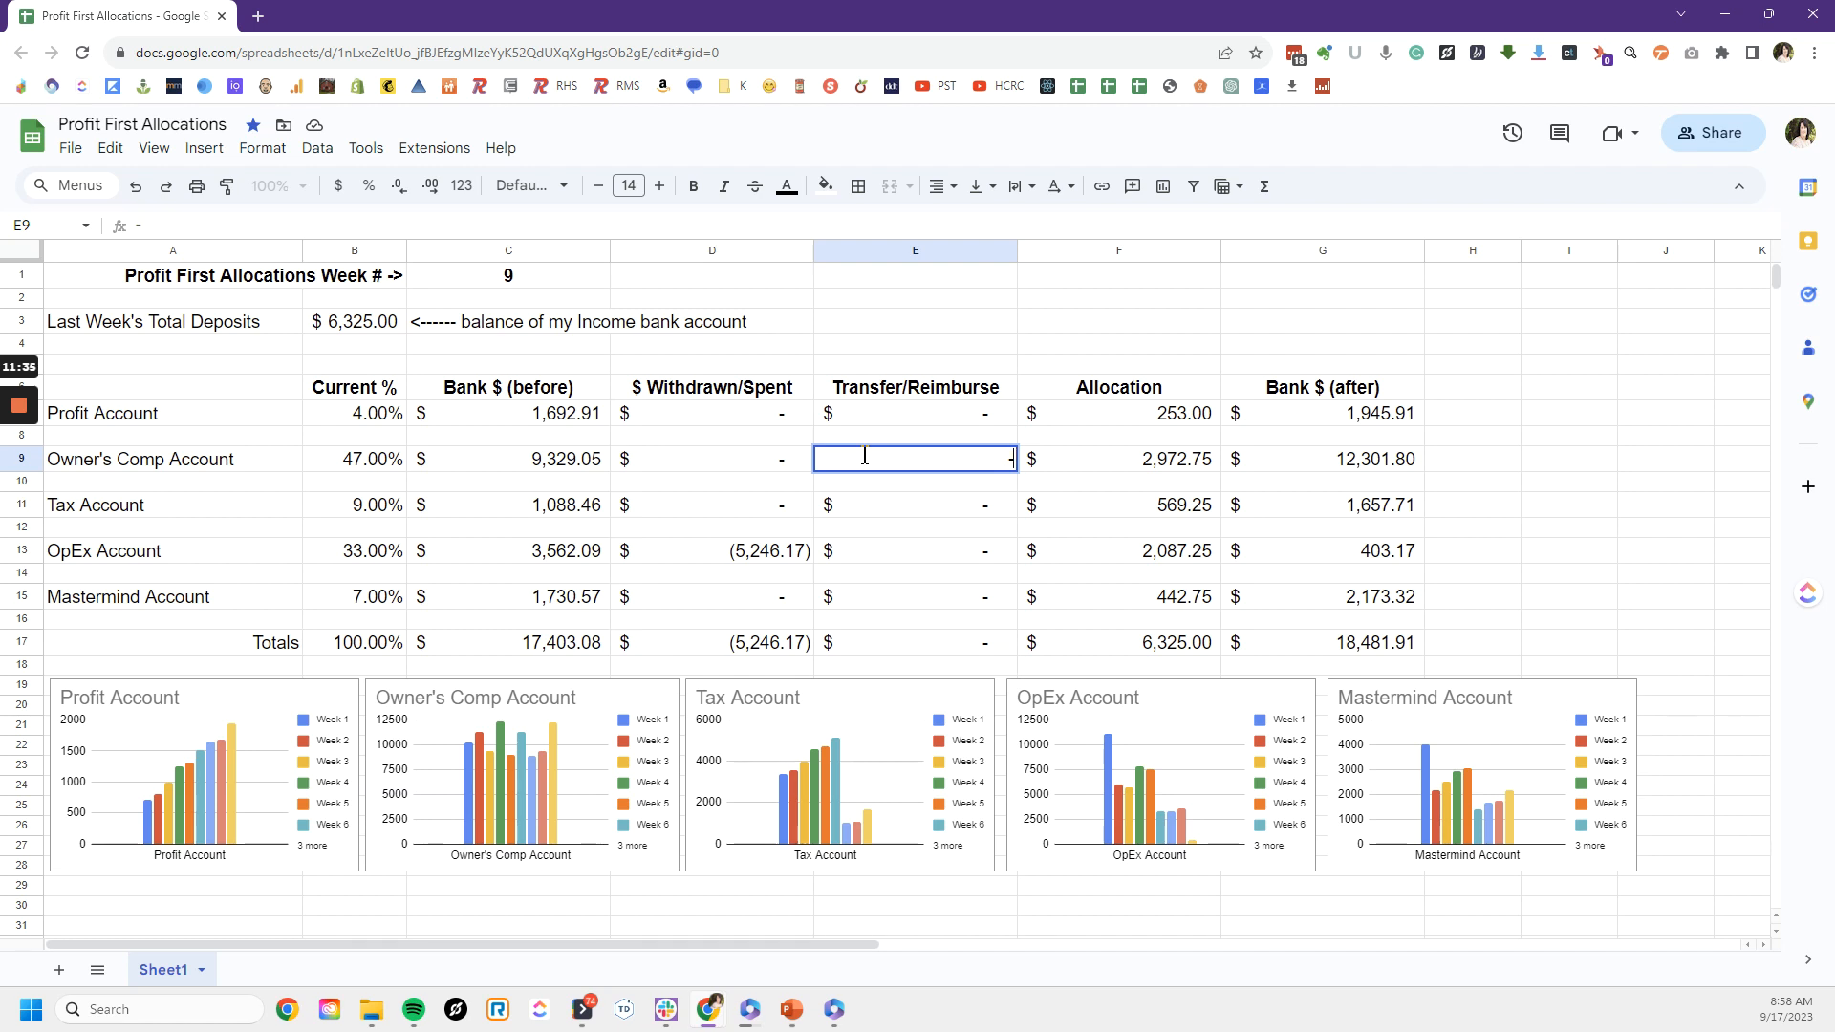
pyautogui.write('4140.38')
pyautogui.press('Return')
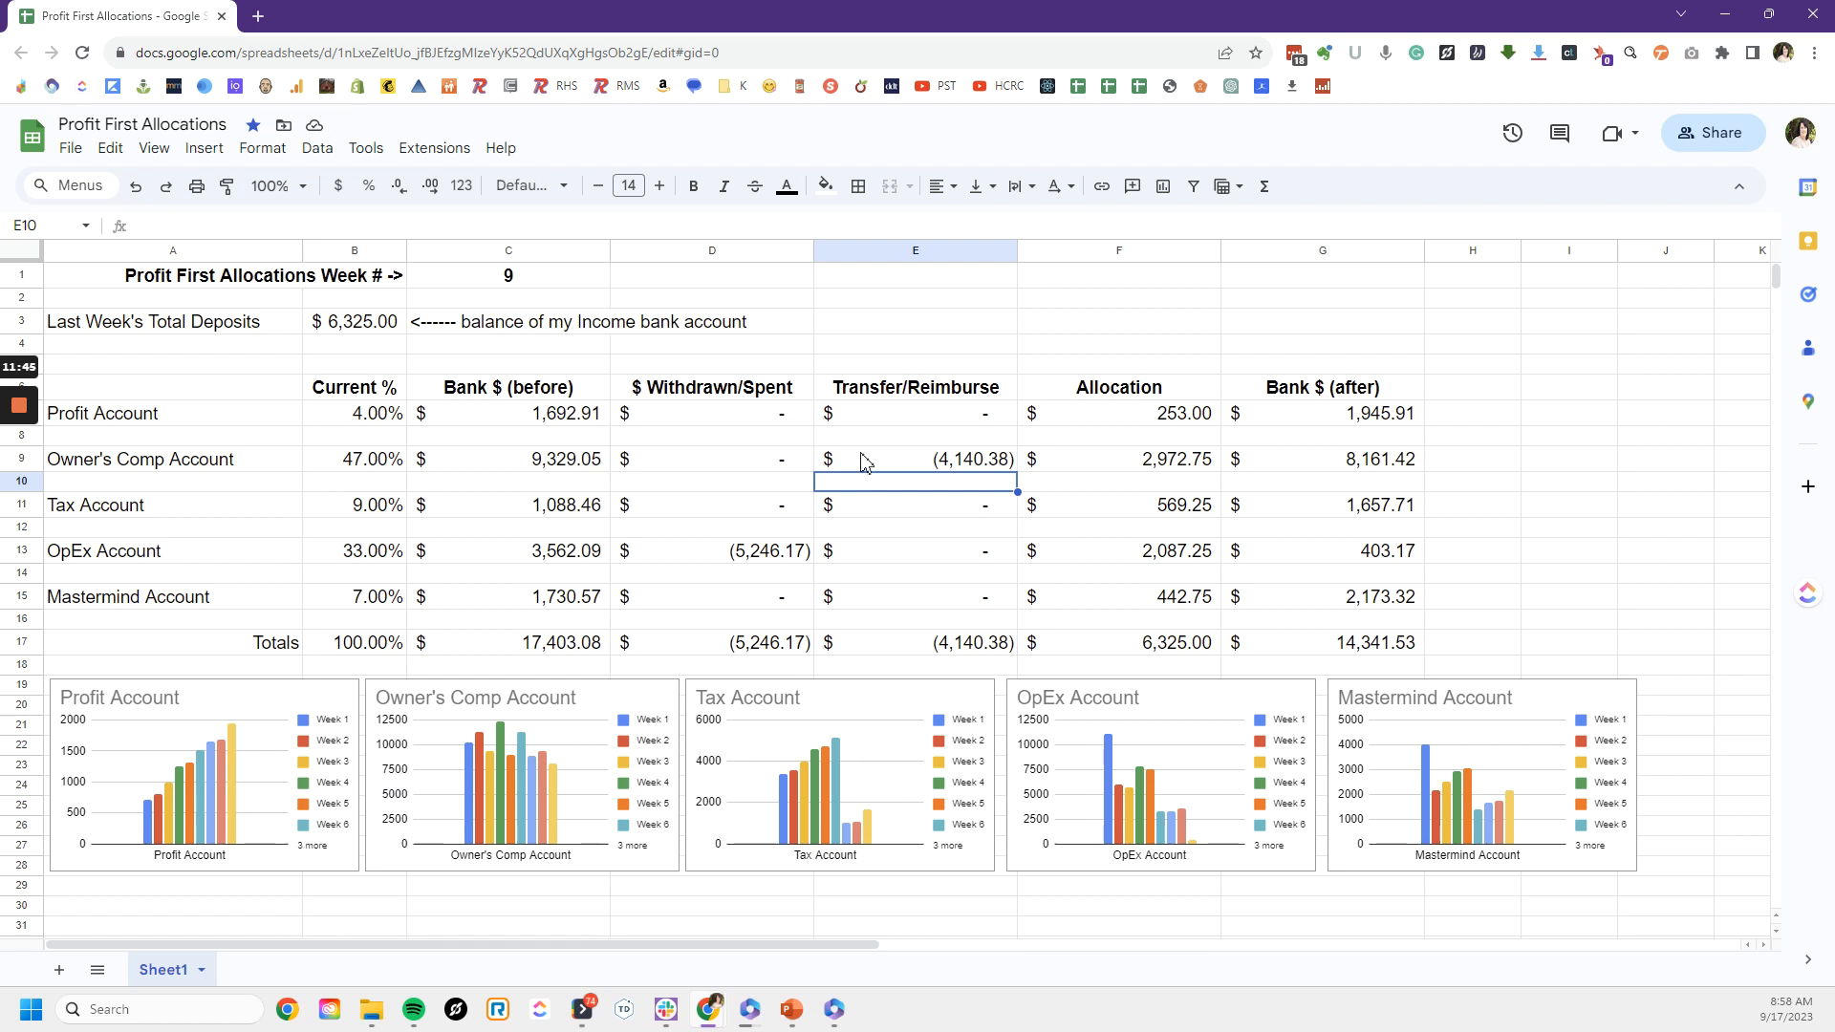
# Step: Enter the matching 4140.38 reimbursement for the OpEx Account in the Transfer/Reimburse column
pyautogui.click(865, 463)
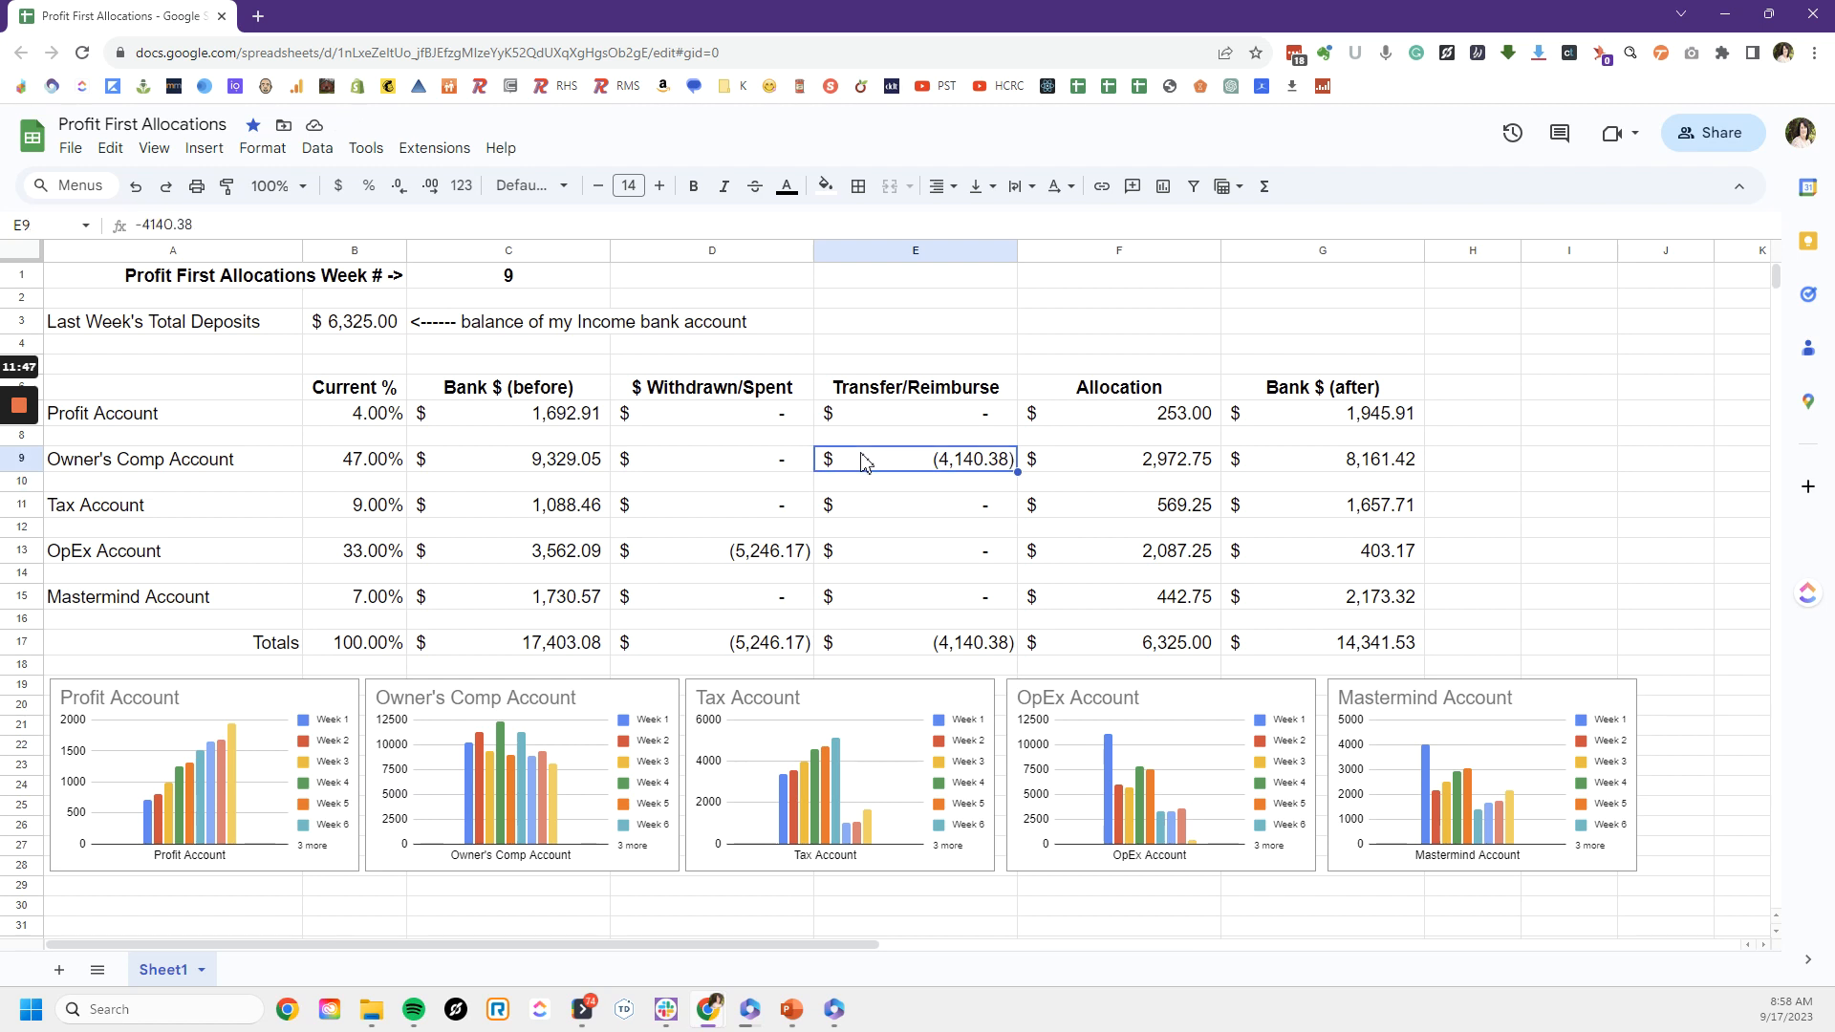
pyautogui.press('Down')
pyautogui.press('Down')
pyautogui.press('Down')
pyautogui.press('Down')
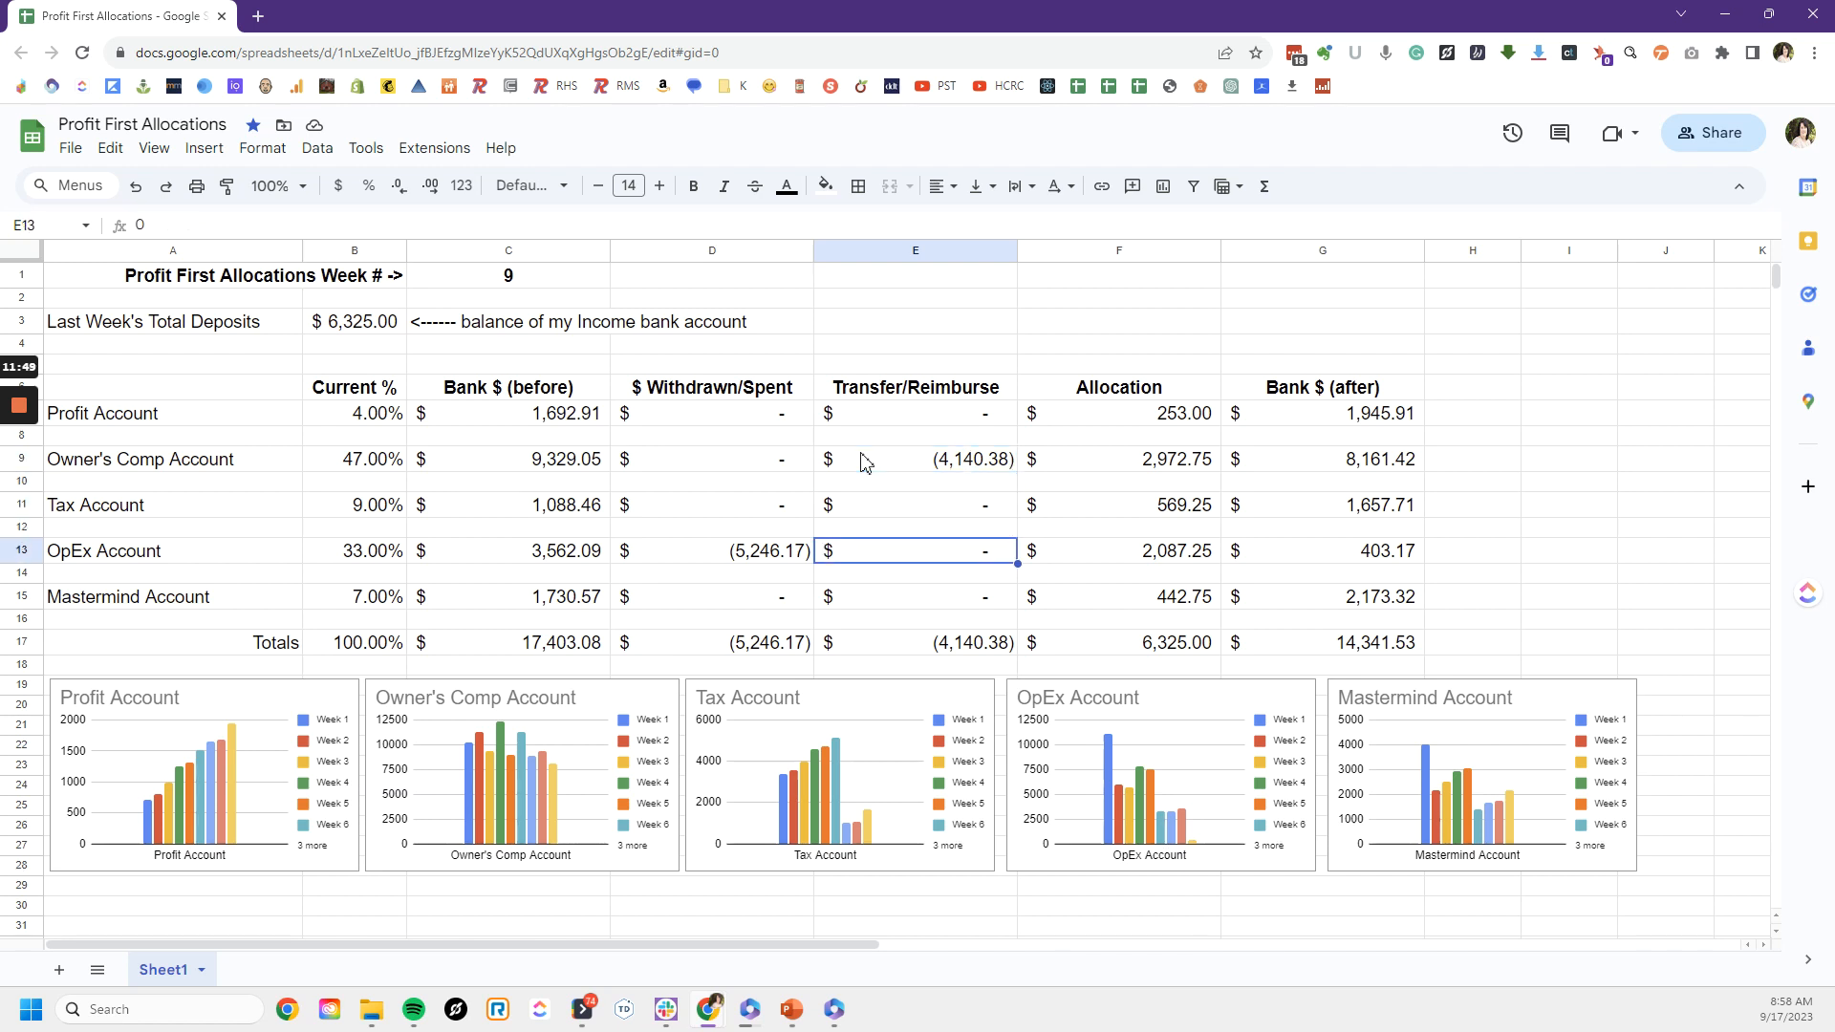
pyautogui.write('4140.38')
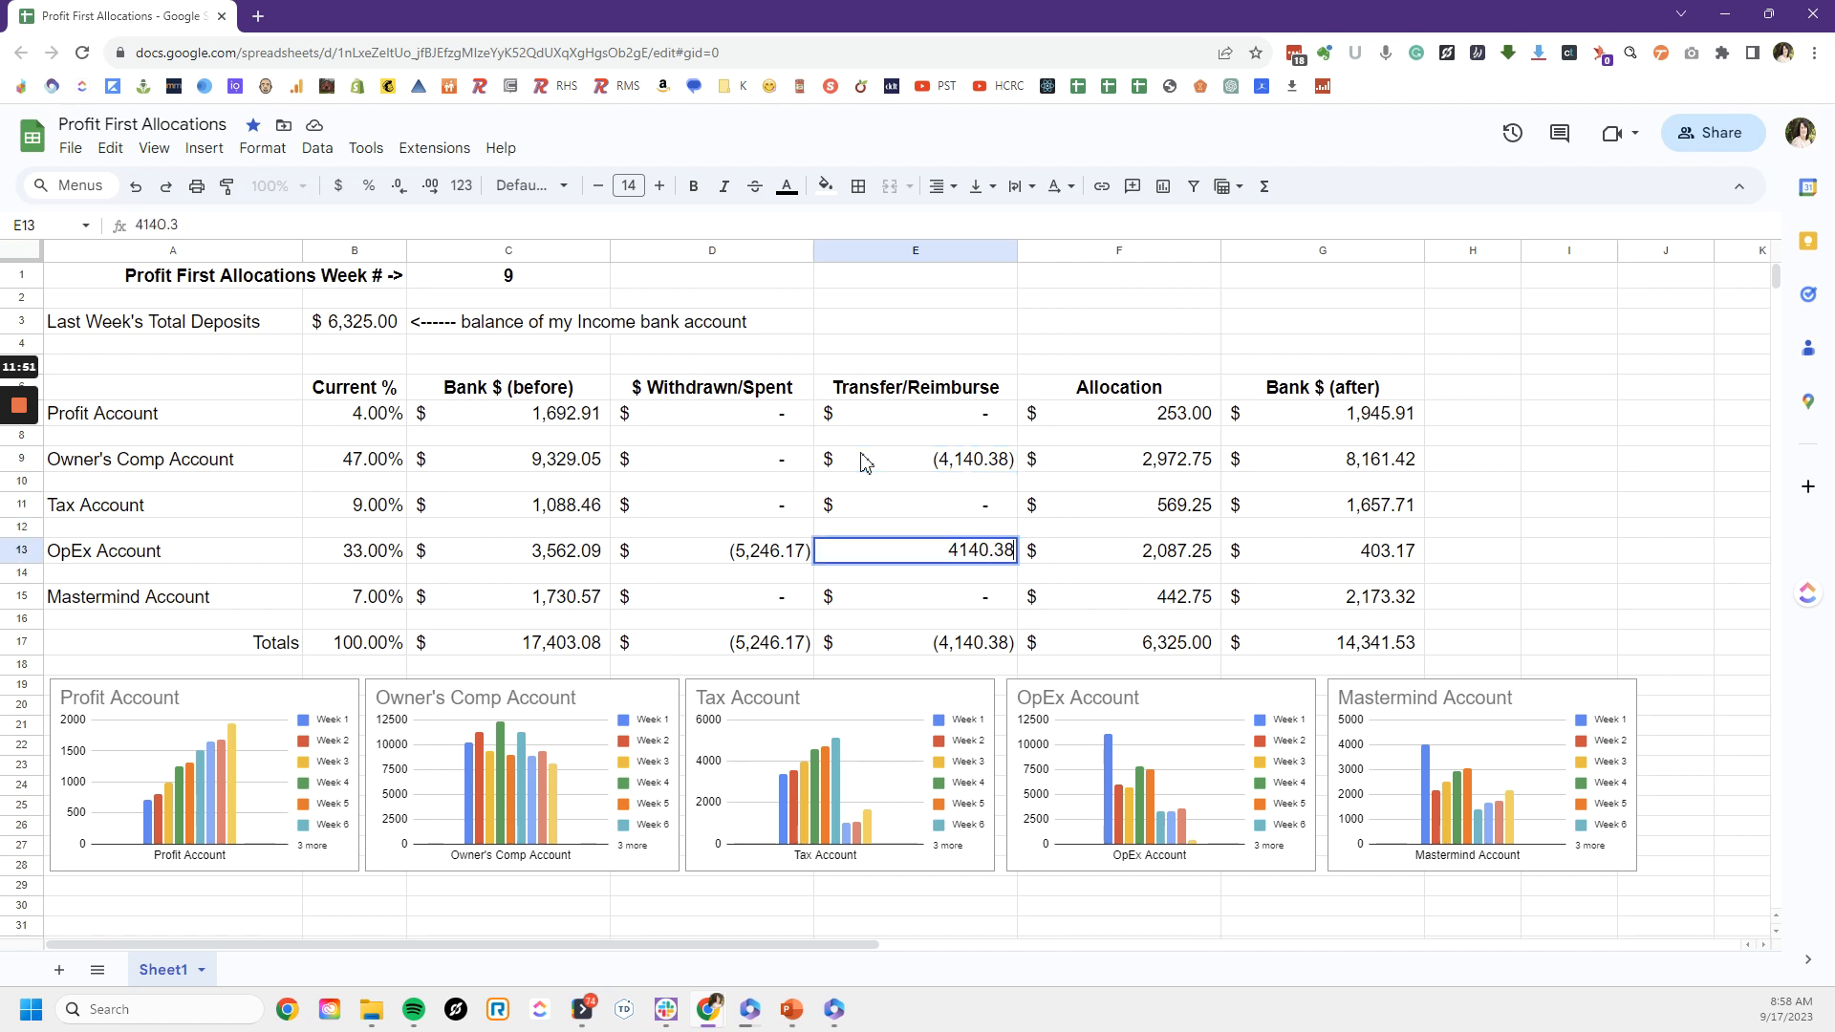
pyautogui.press('Return')
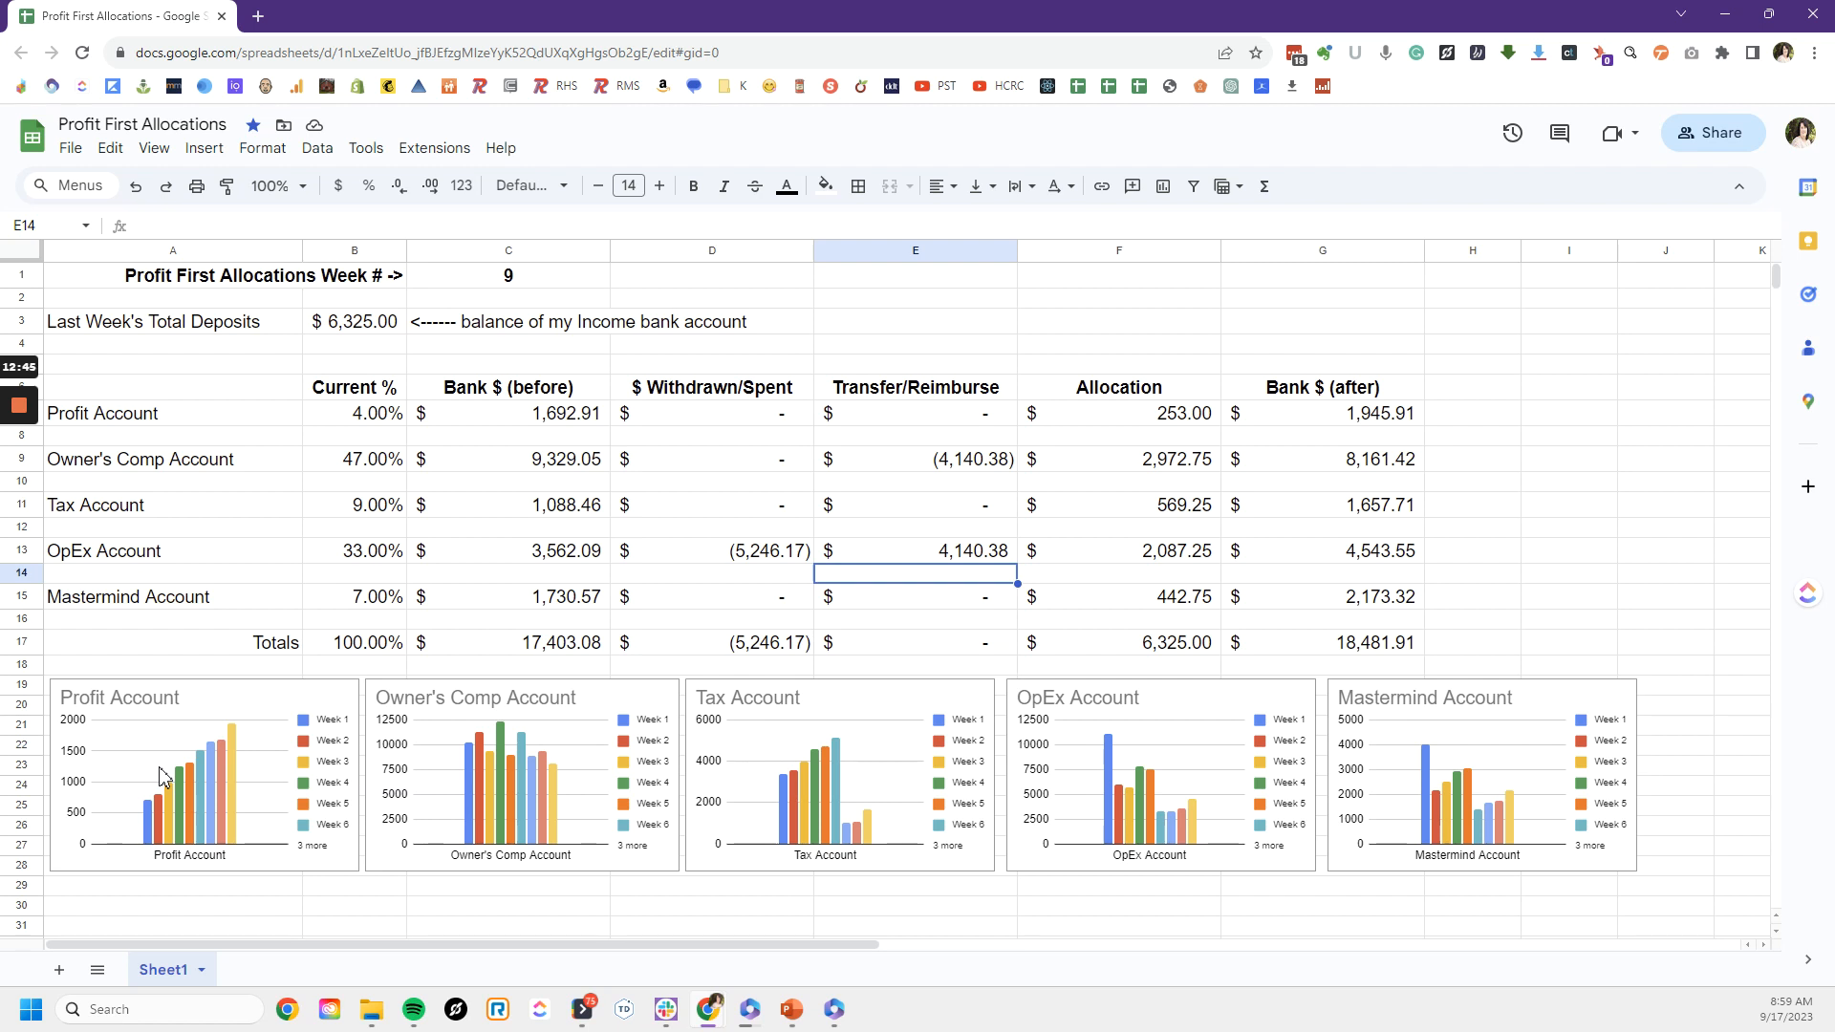
pyautogui.moveTo(46, 525)
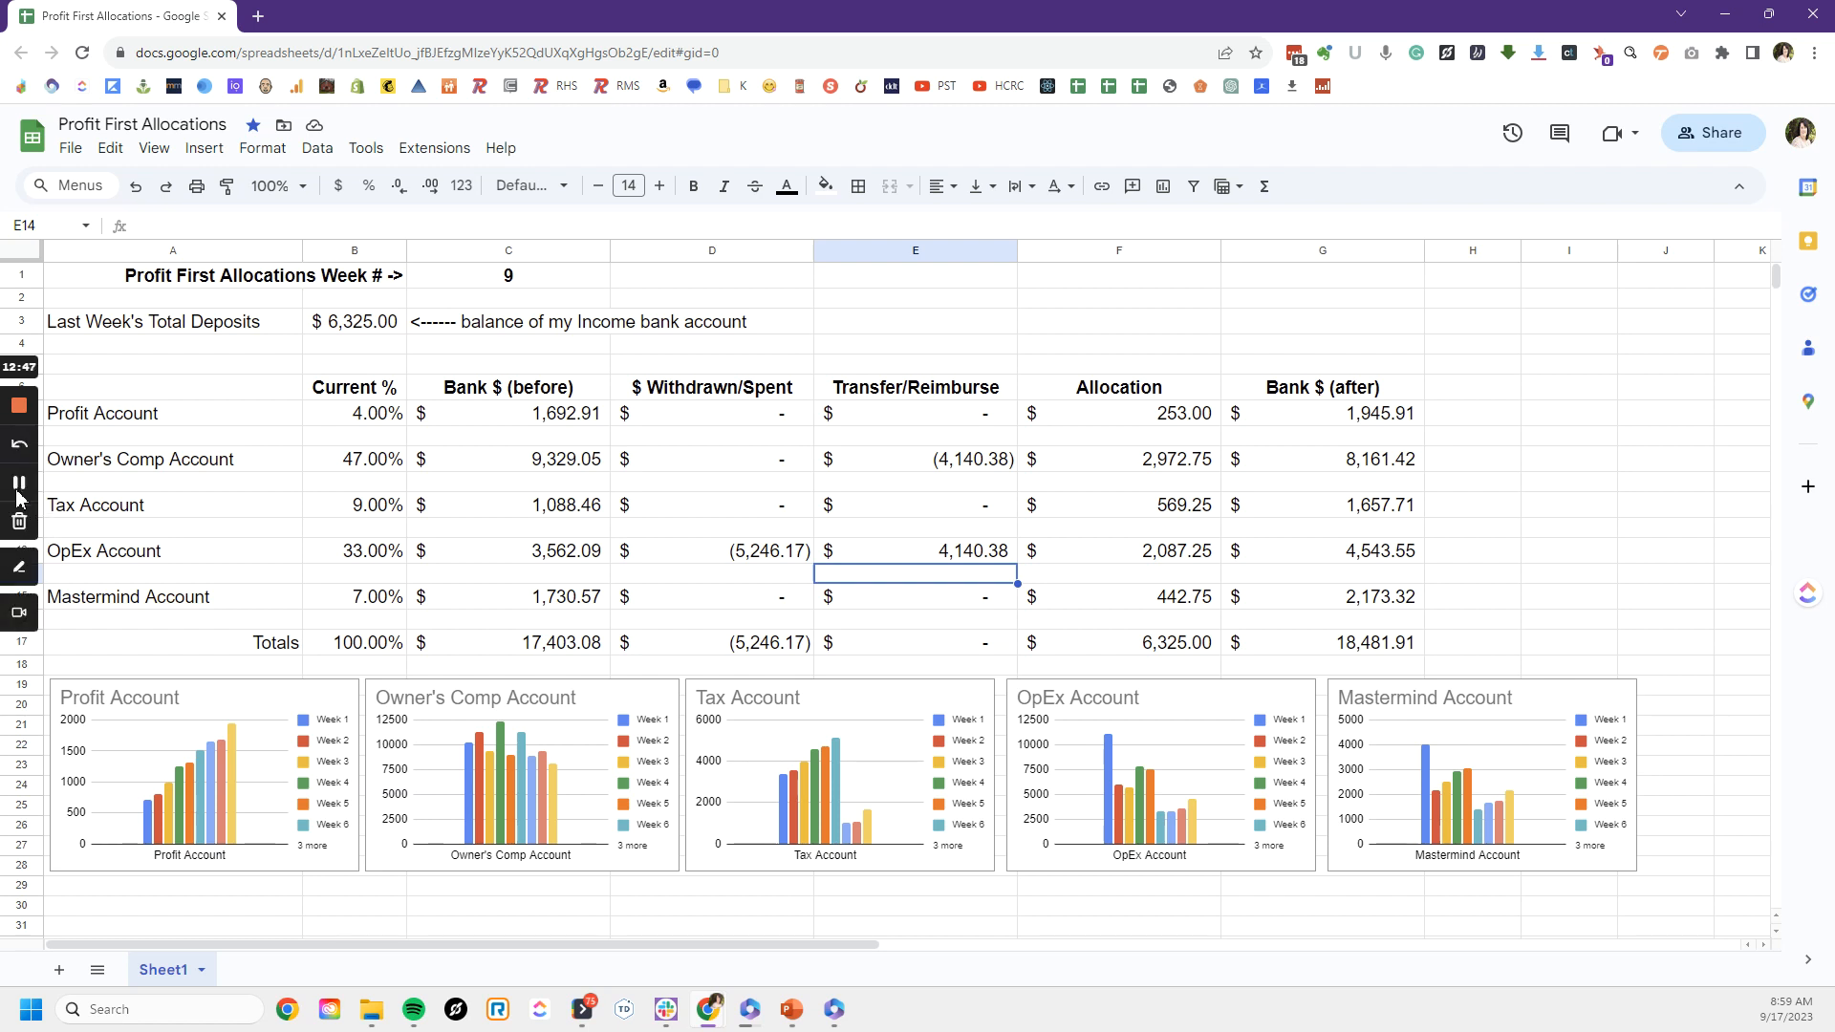
pyautogui.click(18, 487)
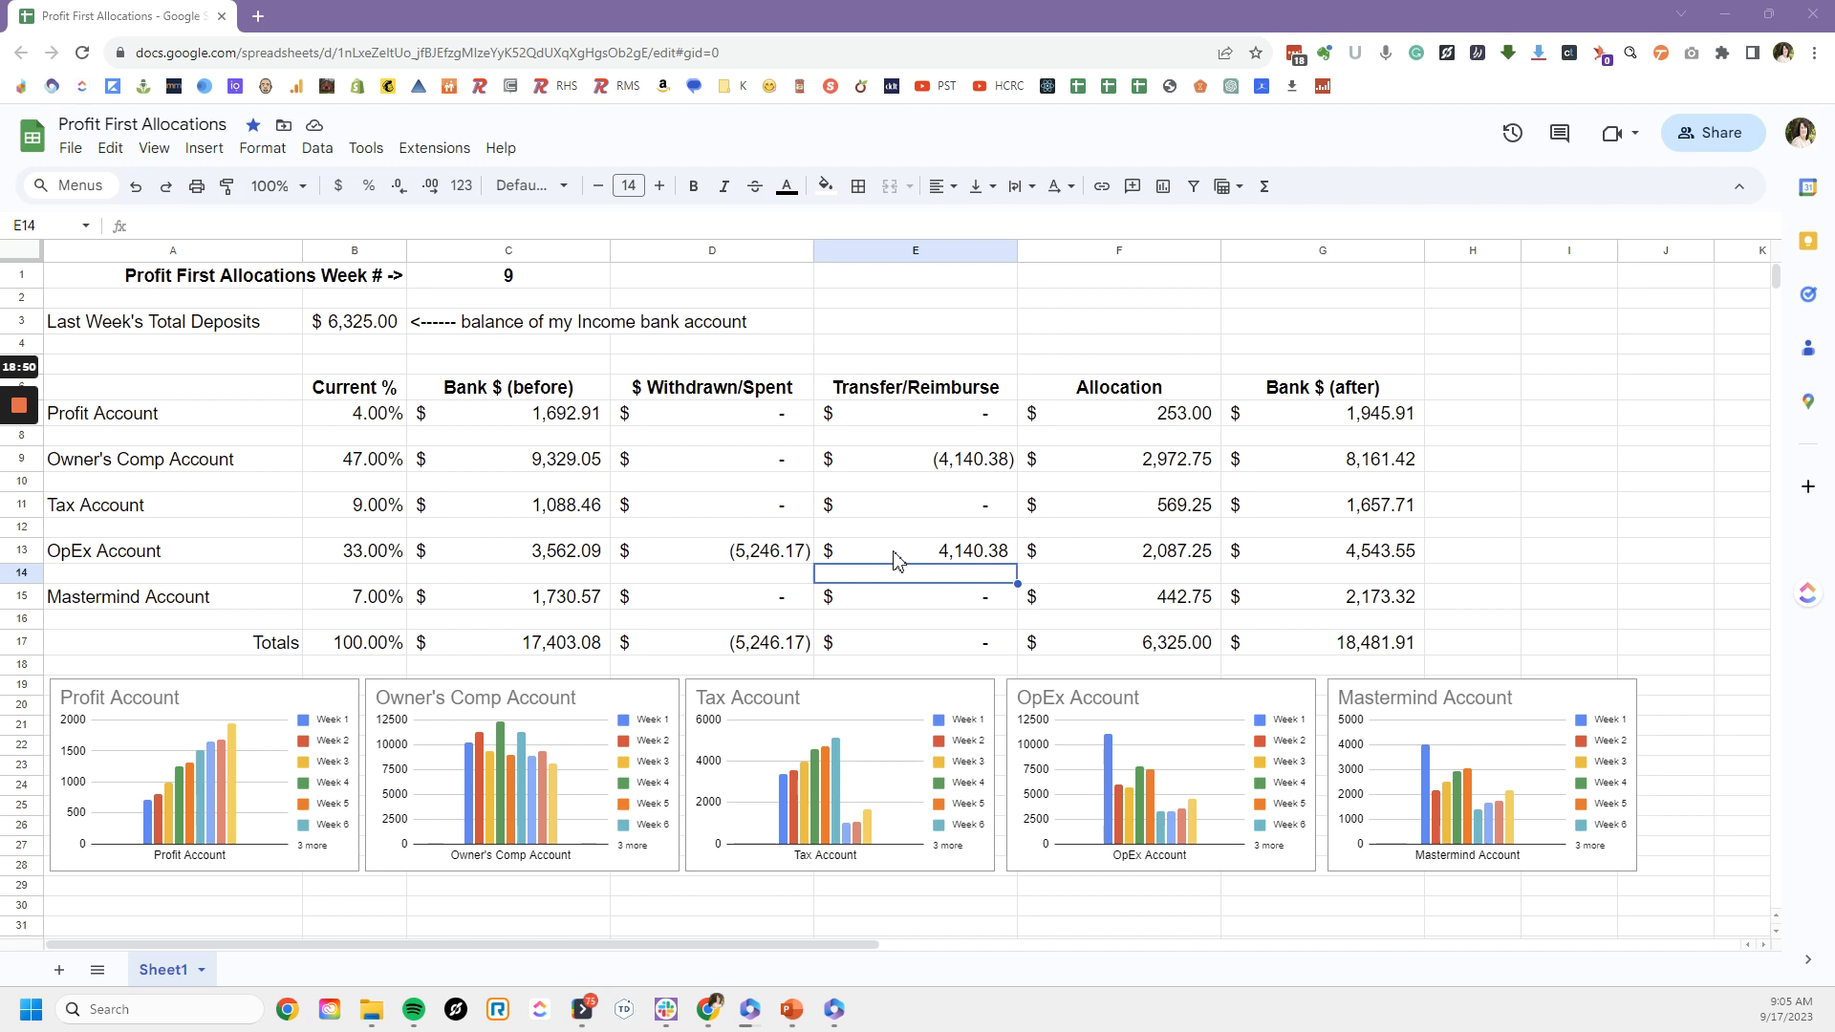
pyautogui.click(1102, 304)
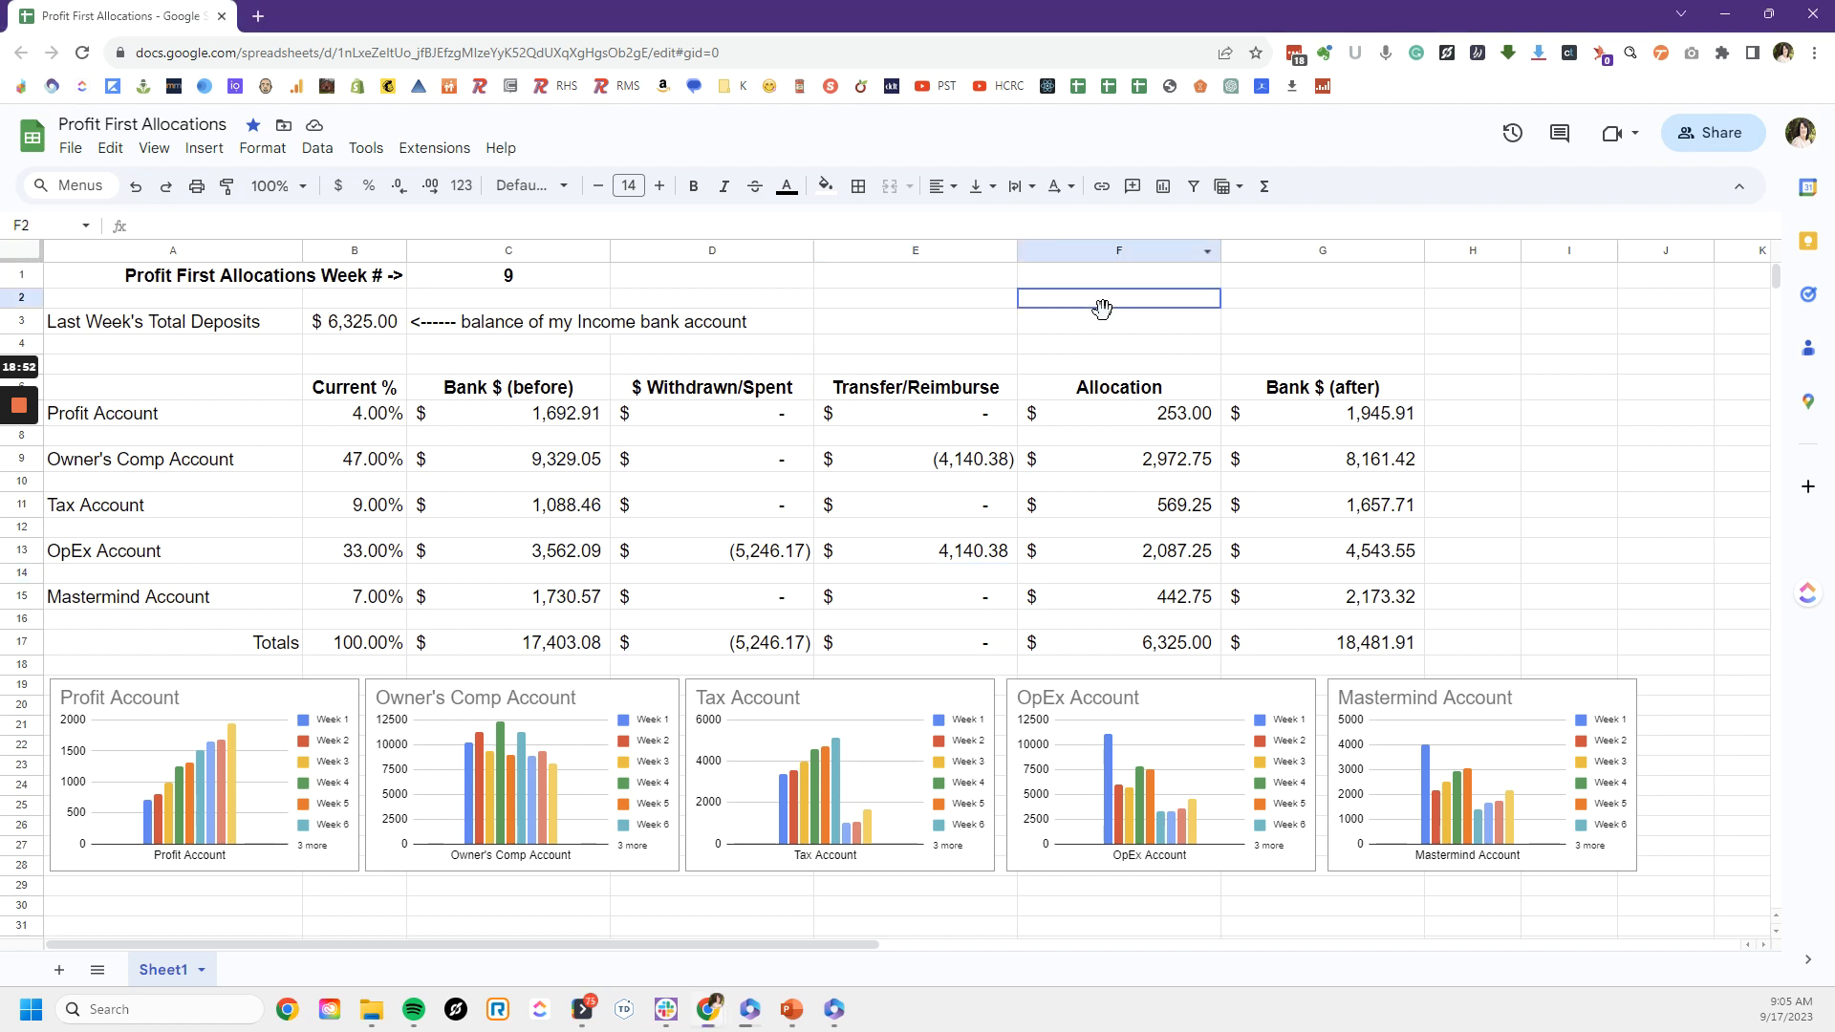